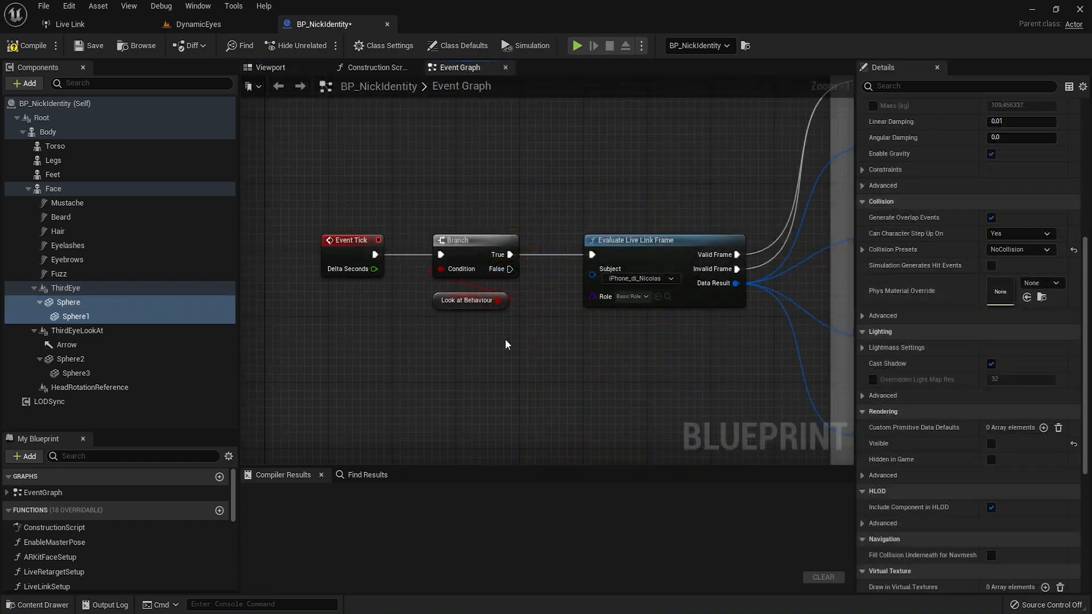
# - Inspect the Branch node and its Look at Behaviour condition following Event Tick in the event graph
pyautogui.moveTo(551, 355); pyautogui.dragTo(547, 353, button='right')
pyautogui.moveTo(475, 341); pyautogui.dragTo(452, 238)
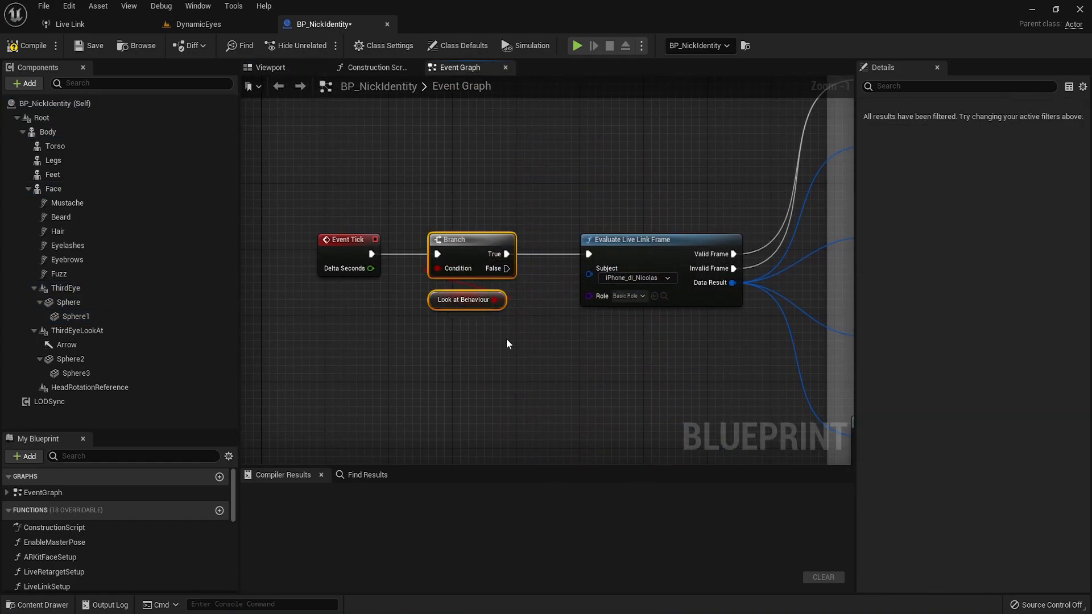
pyautogui.click(511, 328)
# - Examine the Get Property Value nodes for the left eye curves and the Map Range Clamped nodes they feed
pyautogui.moveTo(675, 349); pyautogui.dragTo(348, 323, button='right')
pyautogui.scroll(-2, 496, 365)
pyautogui.moveTo(550, 435); pyautogui.dragTo(480, 188)
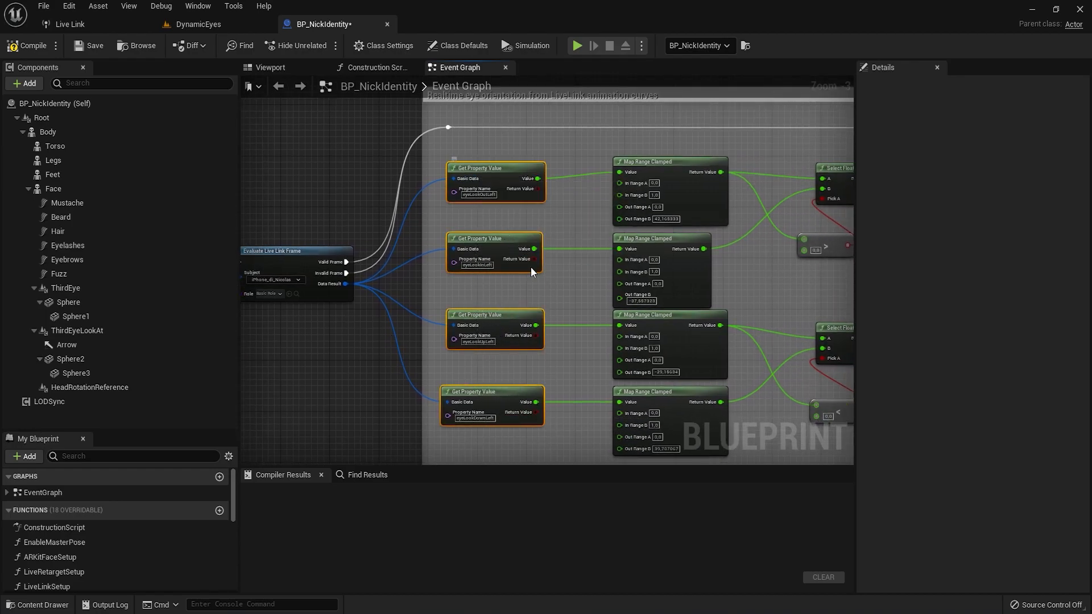
pyautogui.click(569, 294)
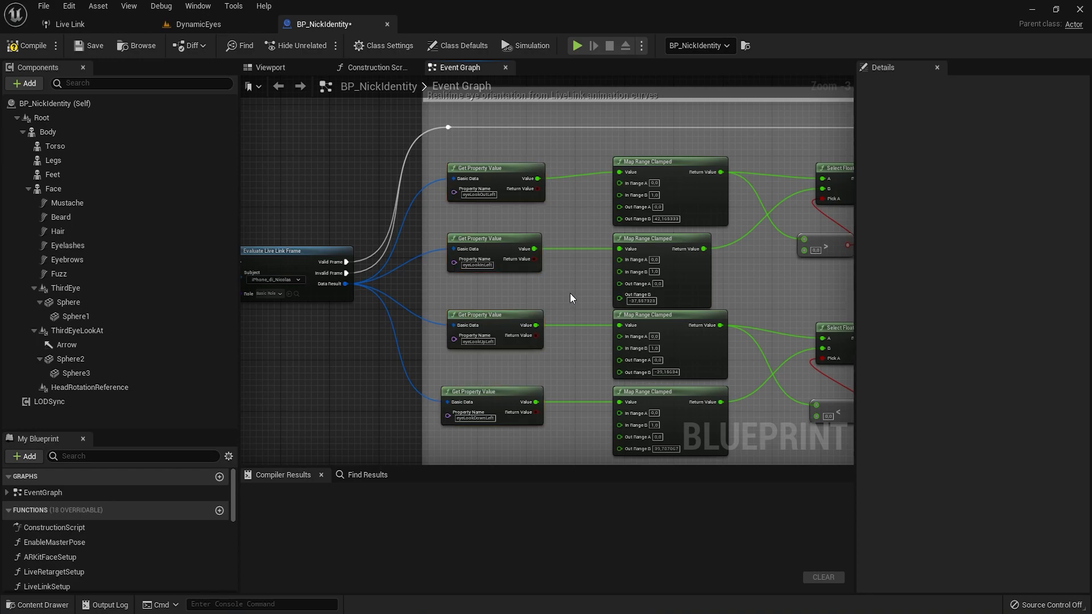
pyautogui.moveTo(580, 293); pyautogui.dragTo(415, 267, button='right')
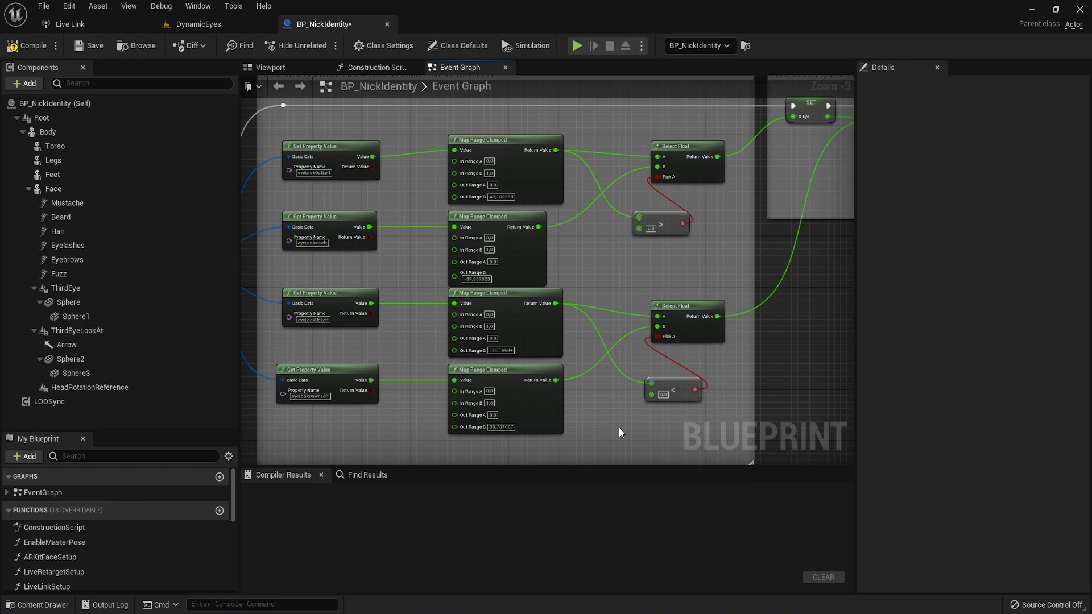
pyautogui.moveTo(619, 426); pyautogui.dragTo(431, 128)
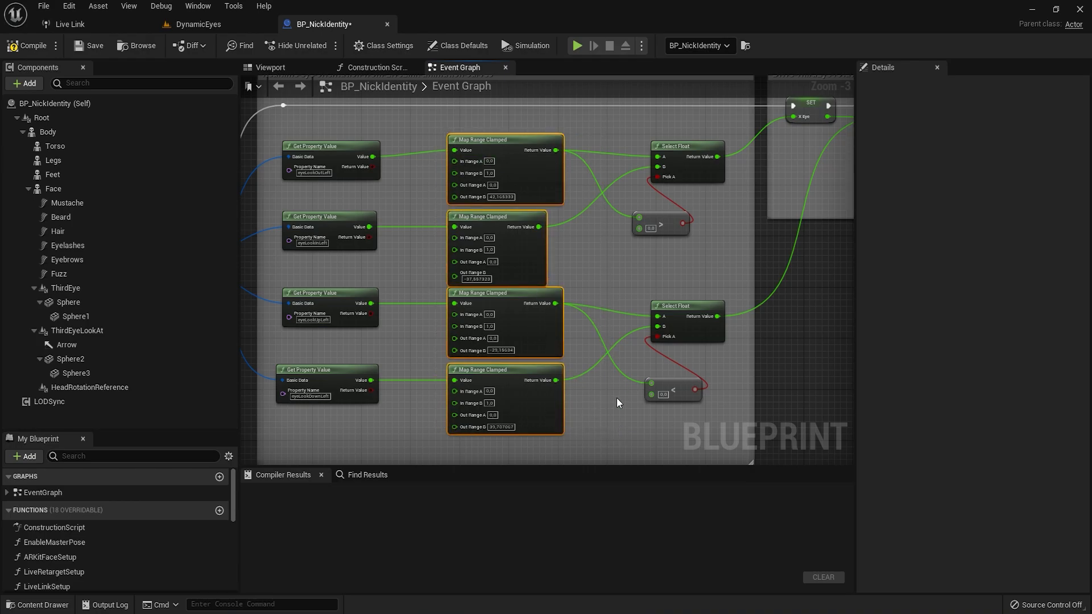
pyautogui.click(618, 399)
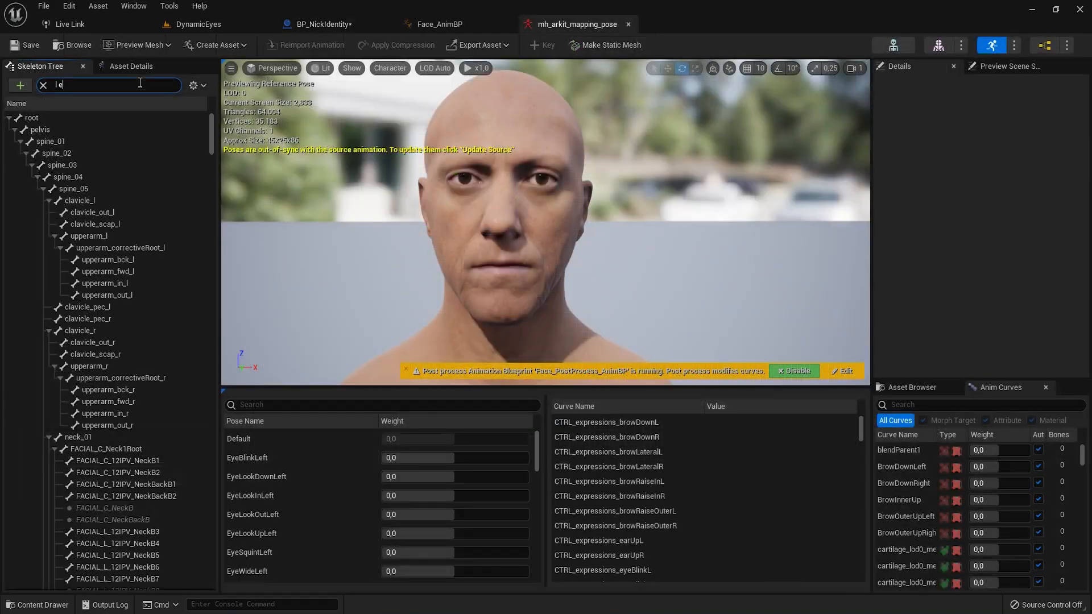
# - Filter the mh_arkit_mapping_pose skeleton for "l eye", select the FACIAL_L_Eye bone and set EyeLookOutLeft to 1.0 to read the bone's rotation
pyautogui.write('eye')
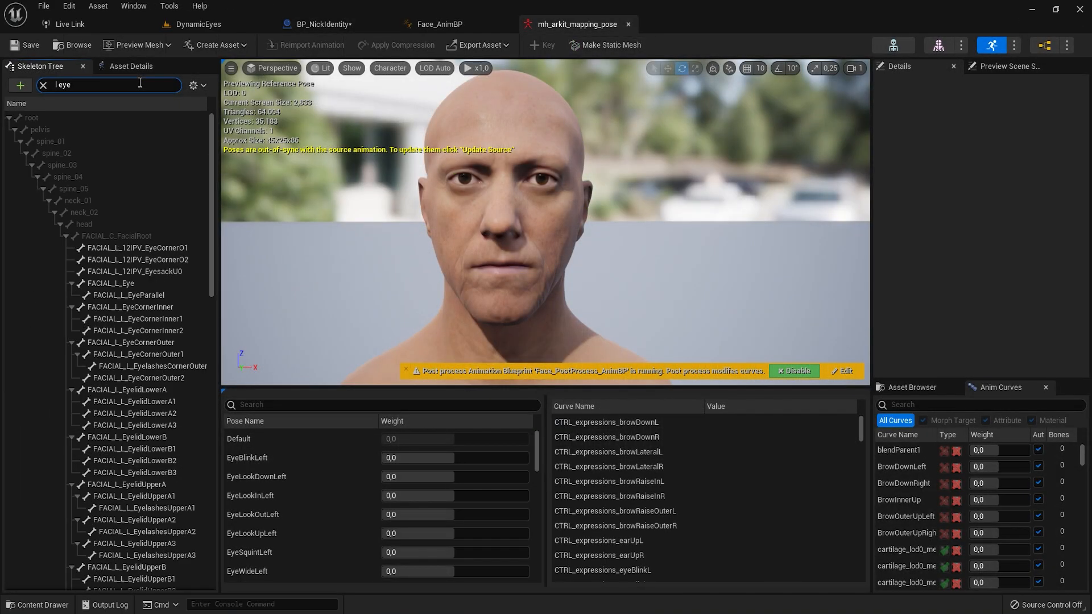
pyautogui.click(125, 279)
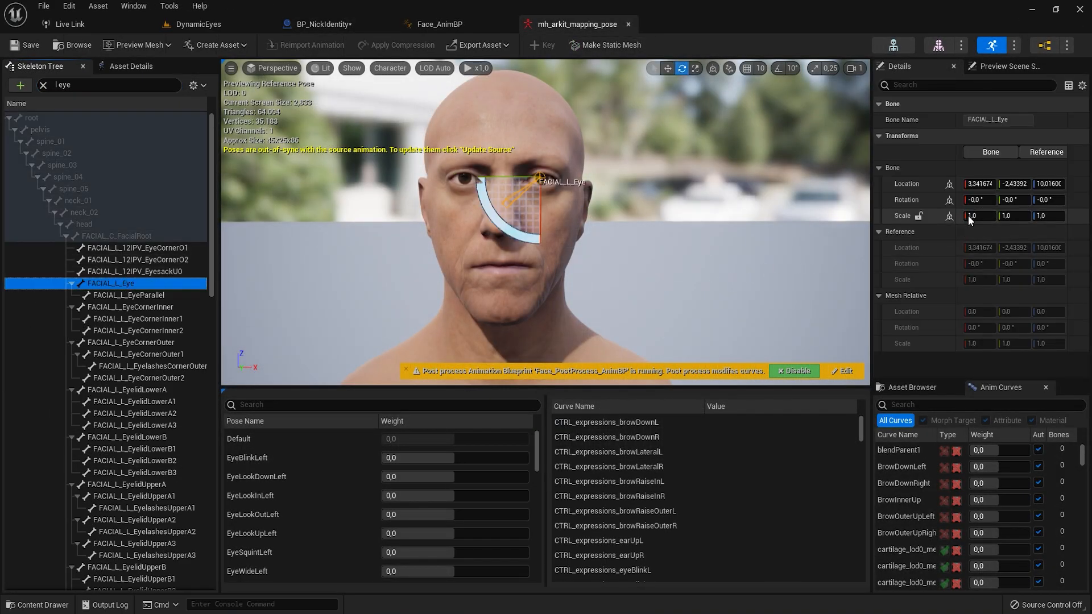
pyautogui.click(454, 475)
pyautogui.moveTo(454, 476); pyautogui.dragTo(515, 476)
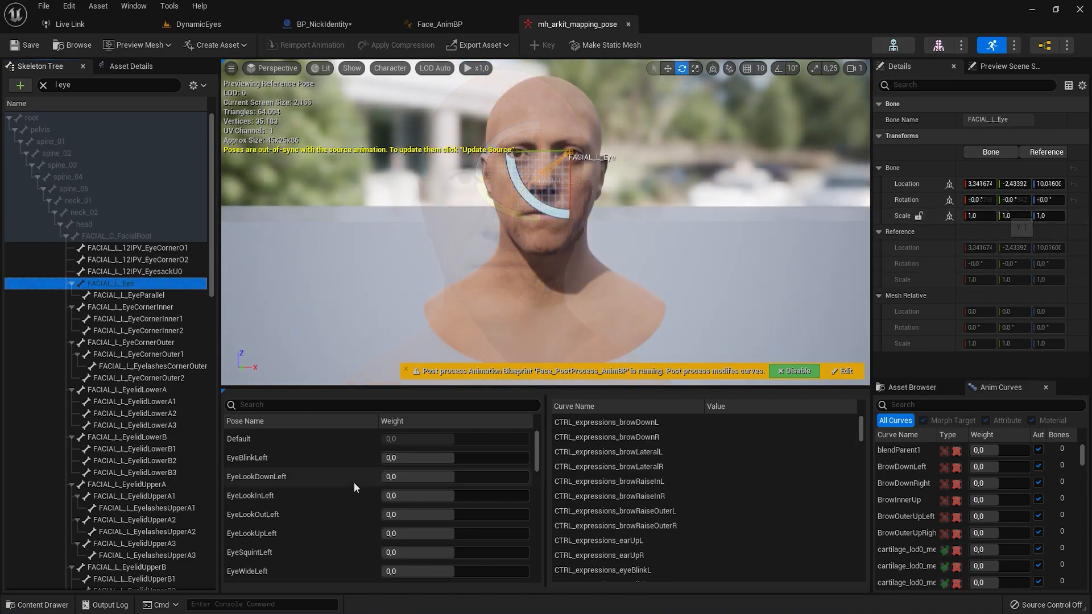
pyautogui.moveTo(454, 515); pyautogui.dragTo(514, 514)
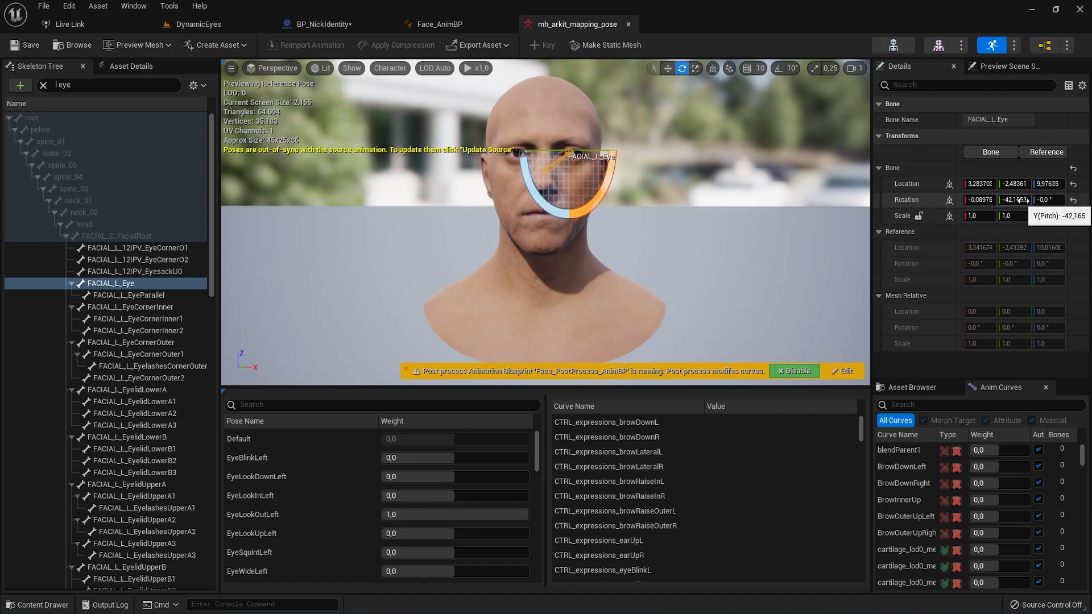
# - Return to the BP_NickIdentity event graph and examine the Map Range Clamped outputs and the Select Float nodes with their comparisons
pyautogui.click(325, 24)
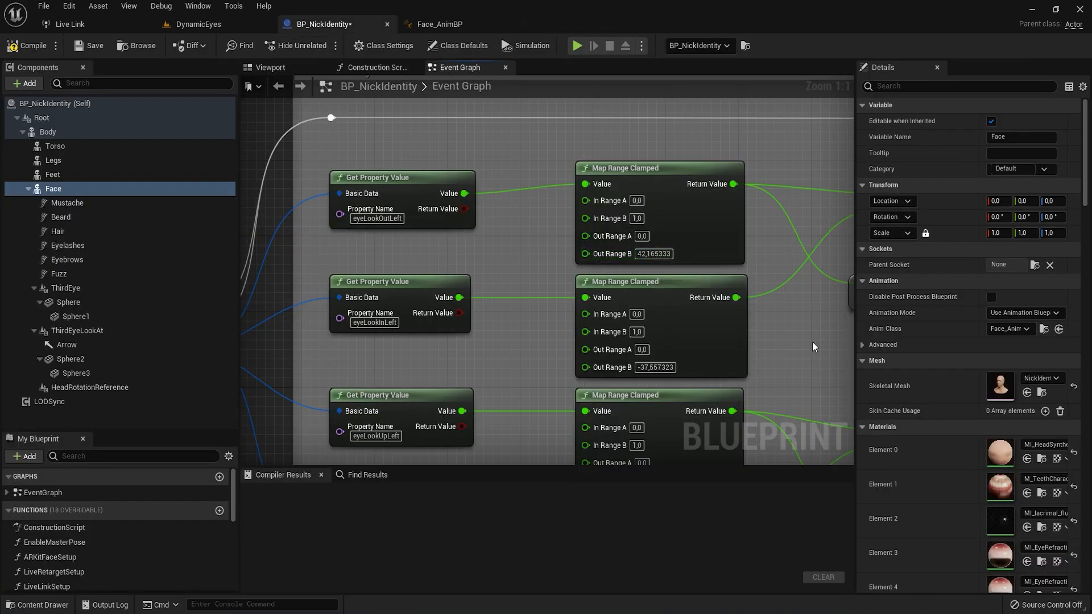
pyautogui.scroll(-6, 813, 342)
pyautogui.scroll(4, 640, 248)
pyautogui.moveTo(640, 244); pyautogui.dragTo(772, 246, button='right')
pyautogui.moveTo(753, 411); pyautogui.dragTo(700, 171)
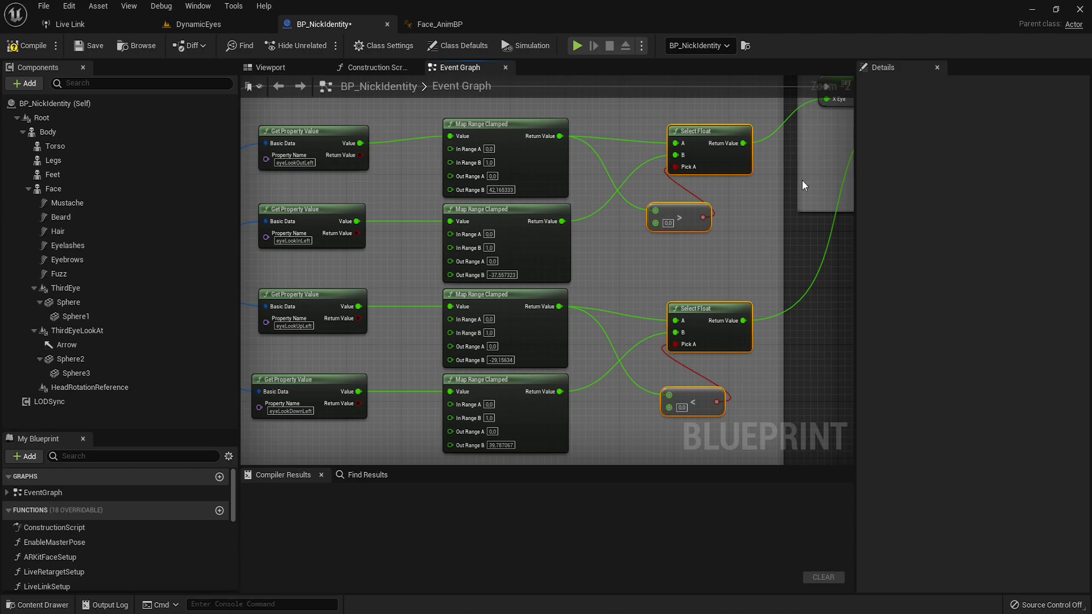
# - Inspect the Third Eye and Set Relative Rotation nodes in the "Drive ThirdEye rotation from LiveLink" section
pyautogui.moveTo(814, 218); pyautogui.dragTo(397, 316, button='right')
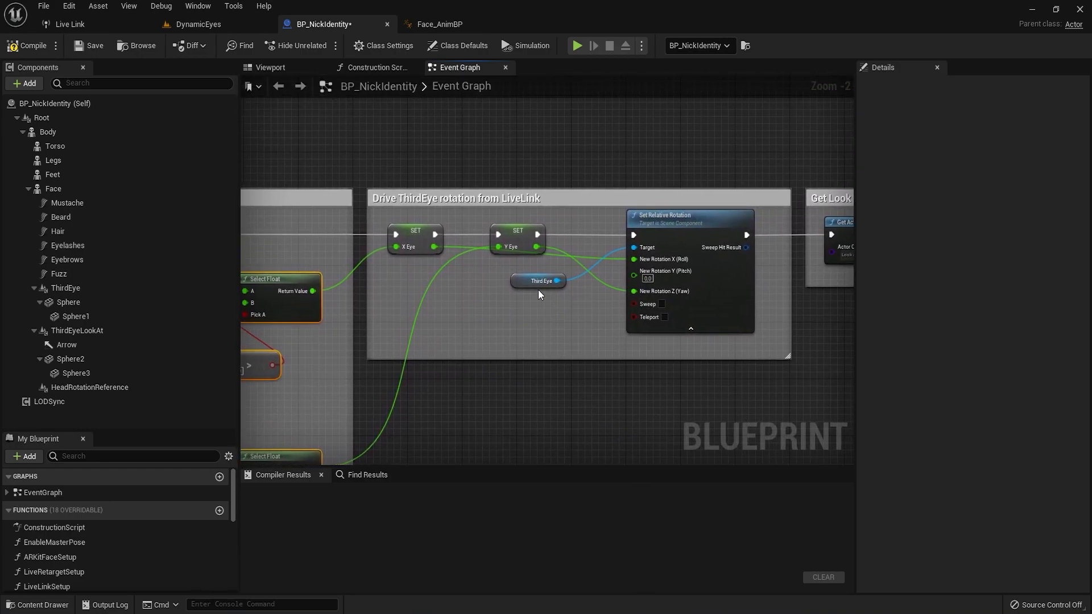
pyautogui.click(521, 280)
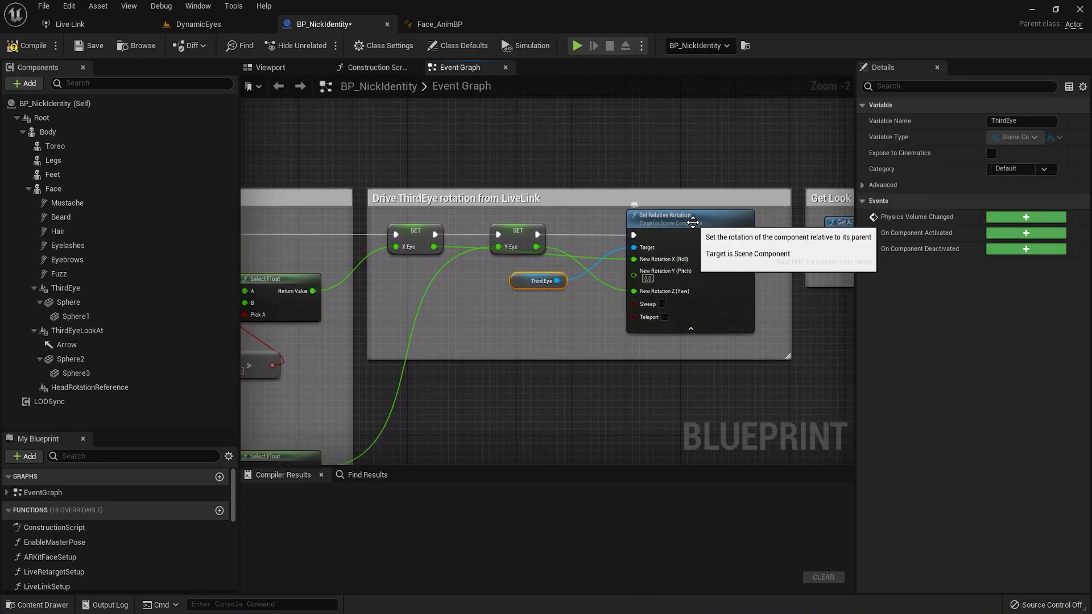
pyautogui.click(693, 222)
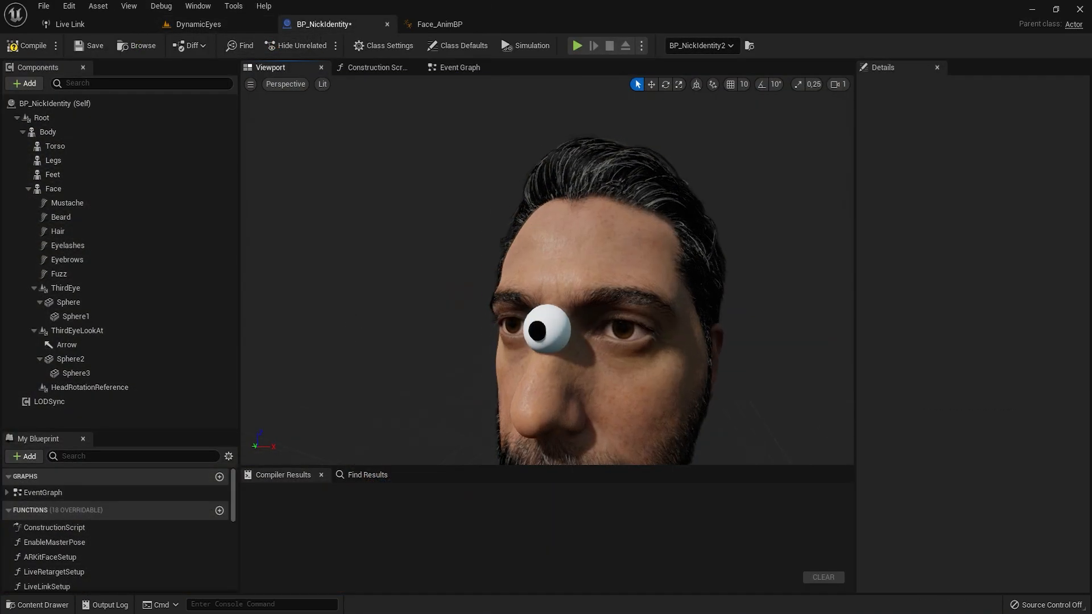
# - Inspect the ThirdEyeLookAt component under Face and its Arrow, Sphere2 and Sphere3 children on the character's head
pyautogui.click(115, 335)
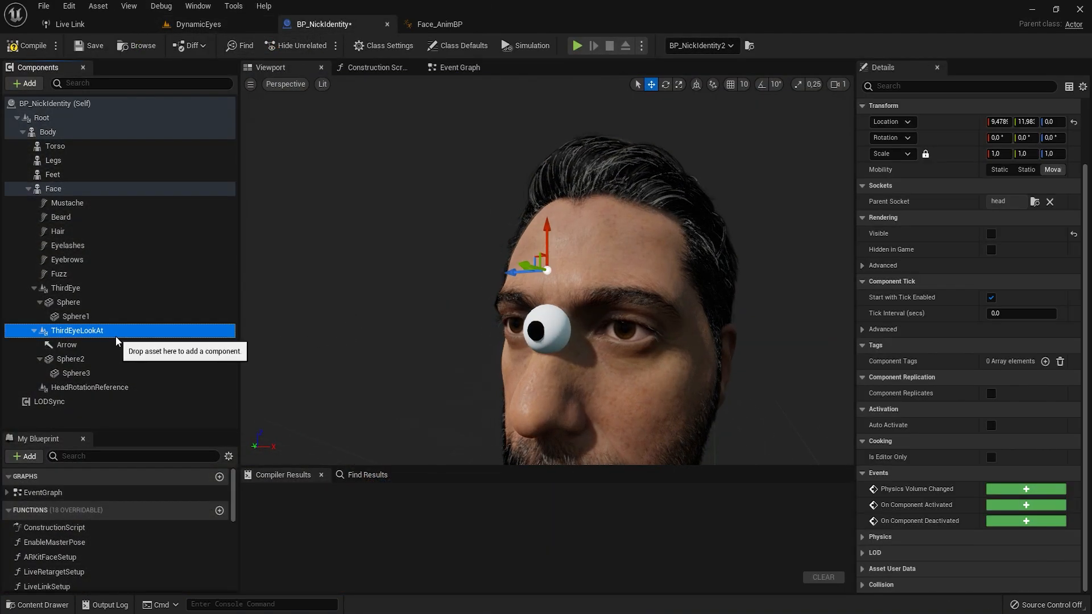
pyautogui.click(56, 192)
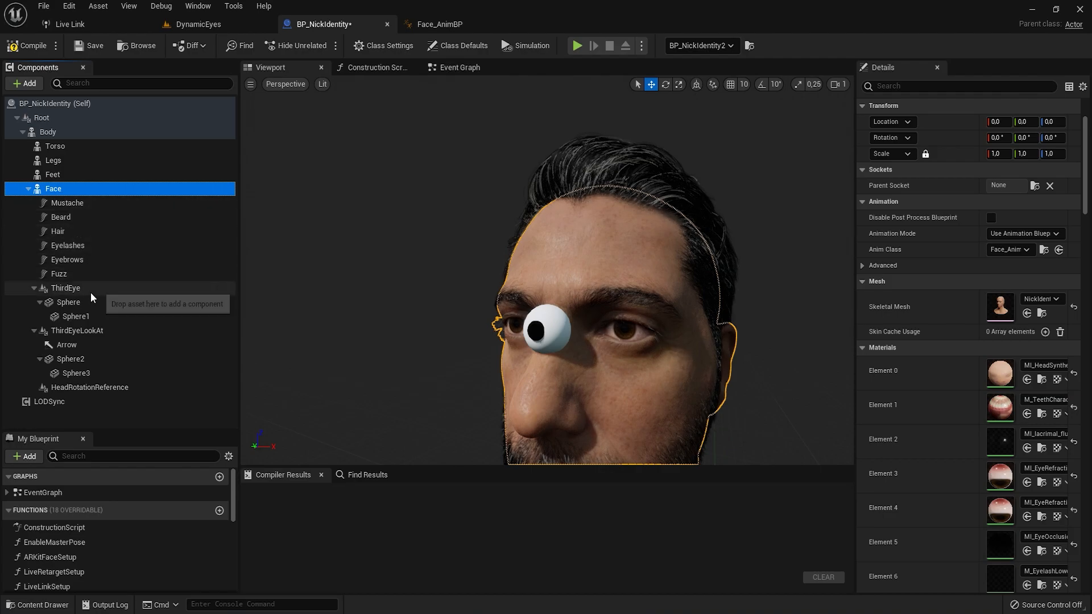
pyautogui.click(80, 333)
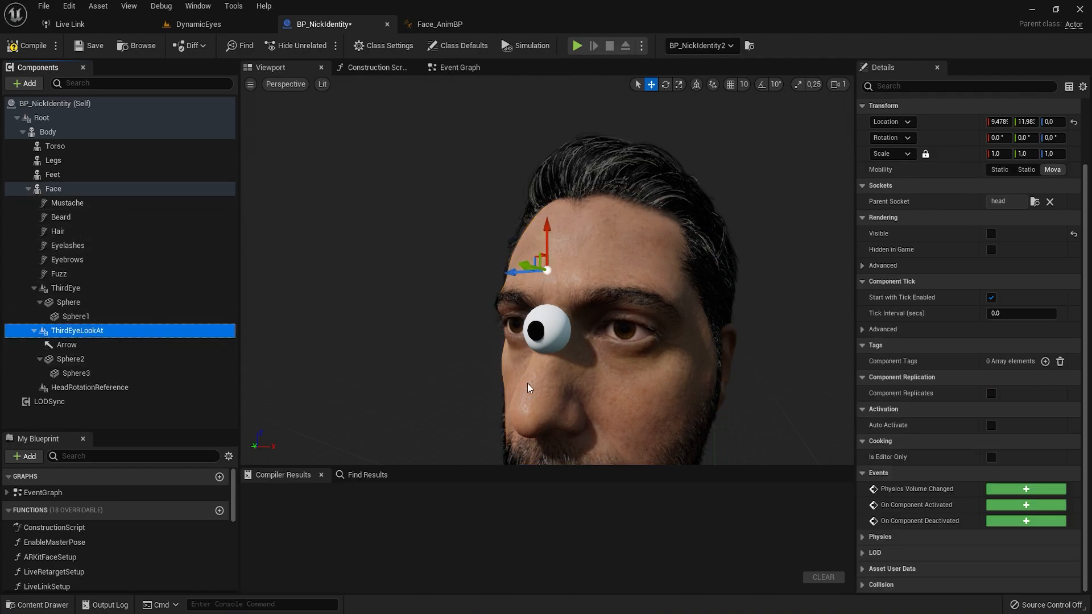
pyautogui.scroll(3, 911, 279)
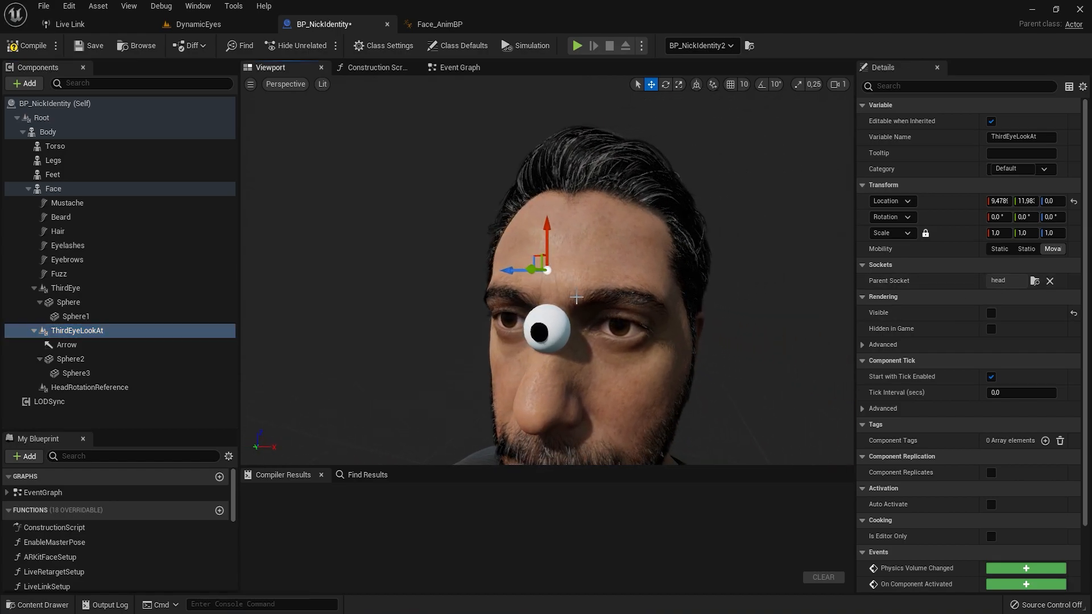
pyautogui.click(65, 345)
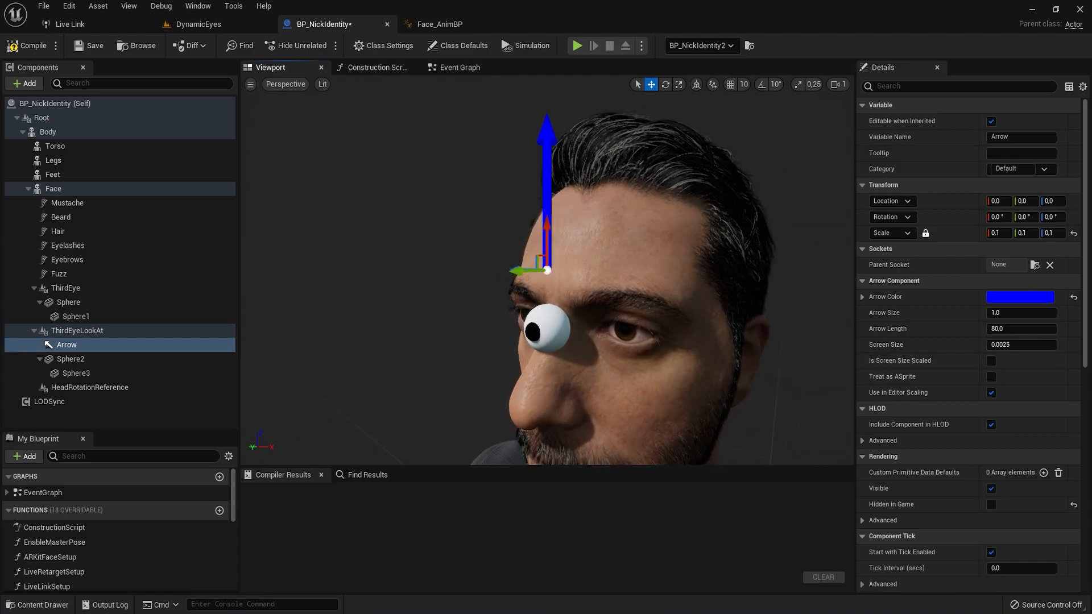
pyautogui.keyDown('alt'); pyautogui.moveTo(781, 398); pyautogui.dragTo(805, 399); pyautogui.keyUp('alt')
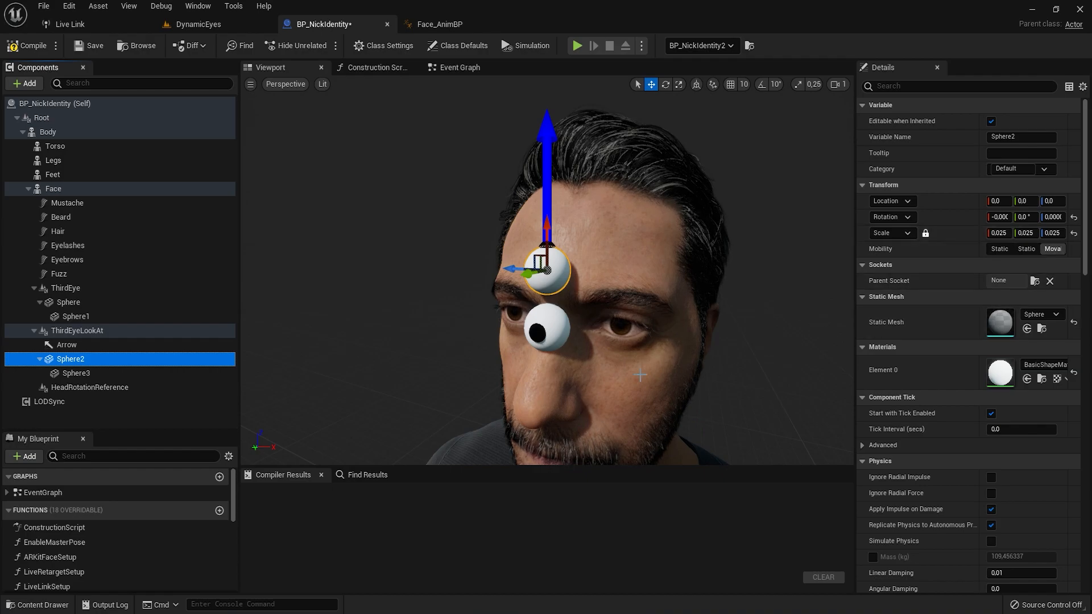
pyautogui.click(97, 373)
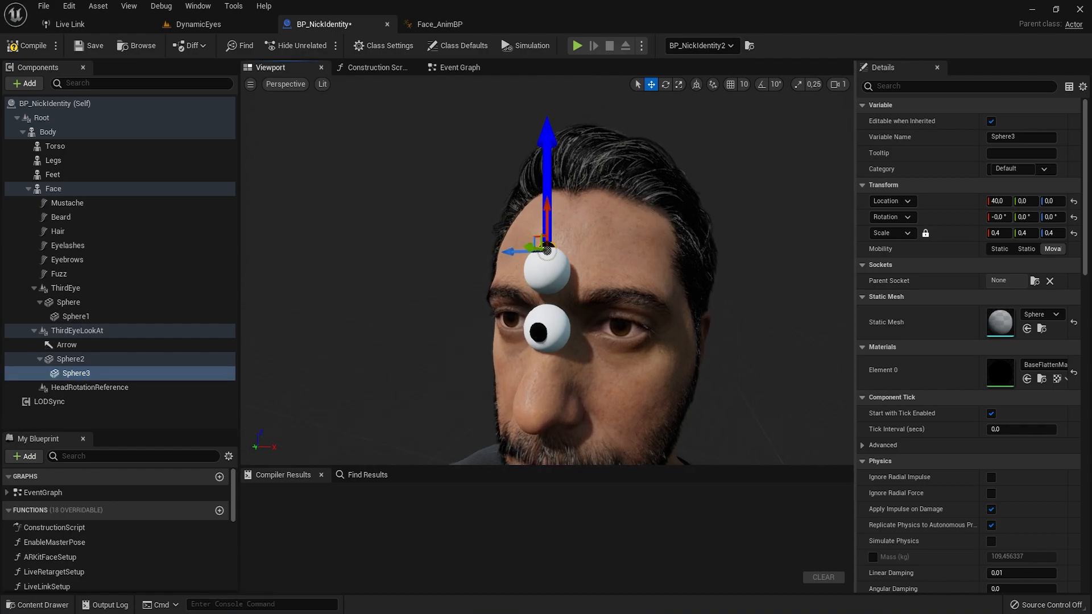
pyautogui.click(86, 331)
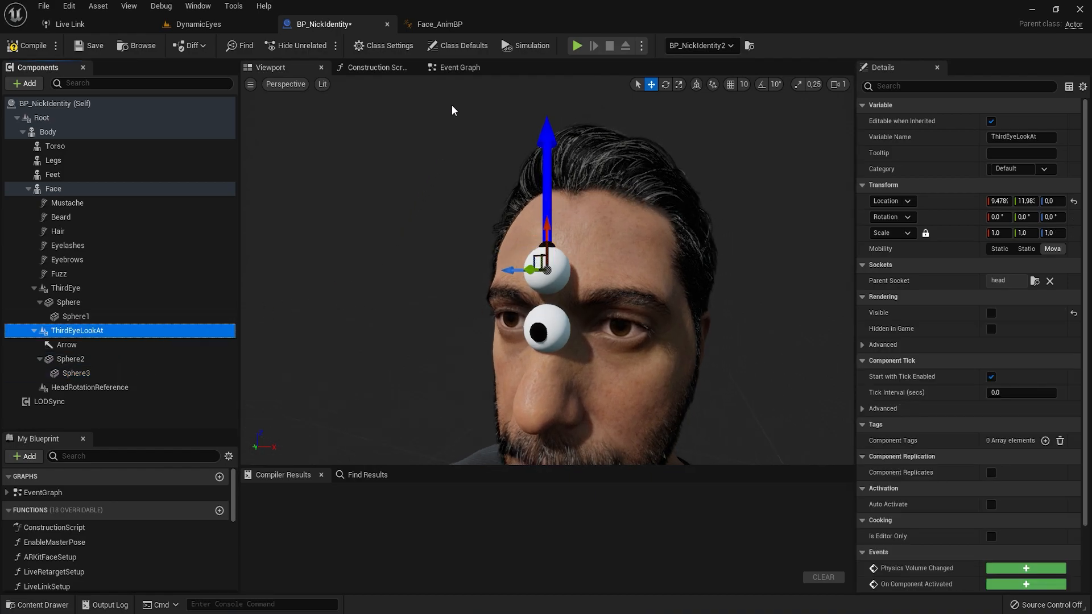
# - Inspect the Get Actor Of Class node in the Get Look At Target section and open its LookAtTarget_BP class in the full Blueprint editor
pyautogui.click(460, 68)
pyautogui.scroll(3, 486, 317)
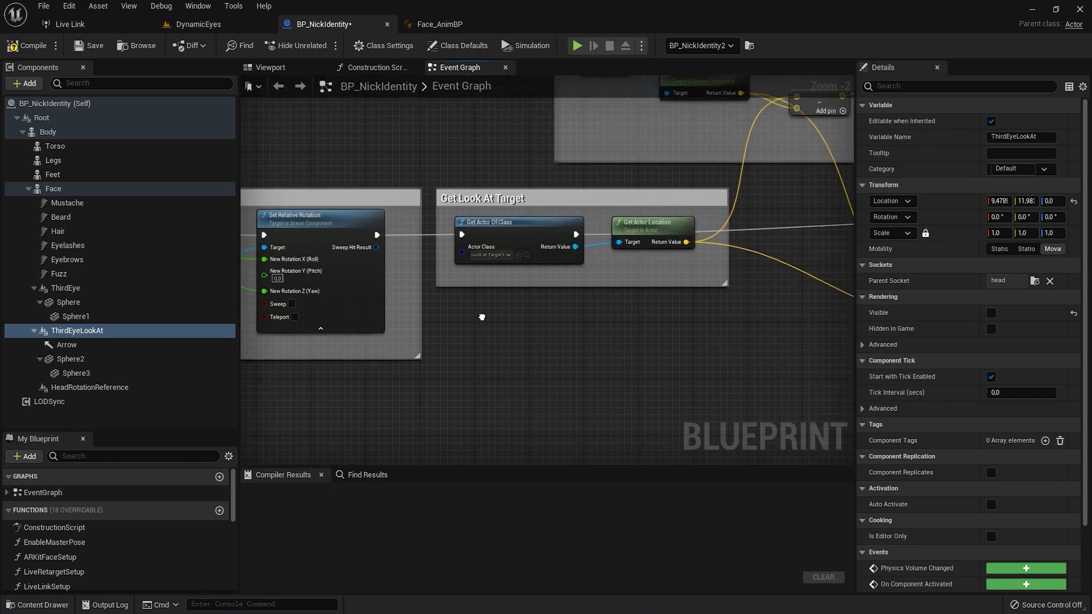
pyautogui.moveTo(486, 316); pyautogui.dragTo(421, 345, button='right')
pyautogui.click(439, 283)
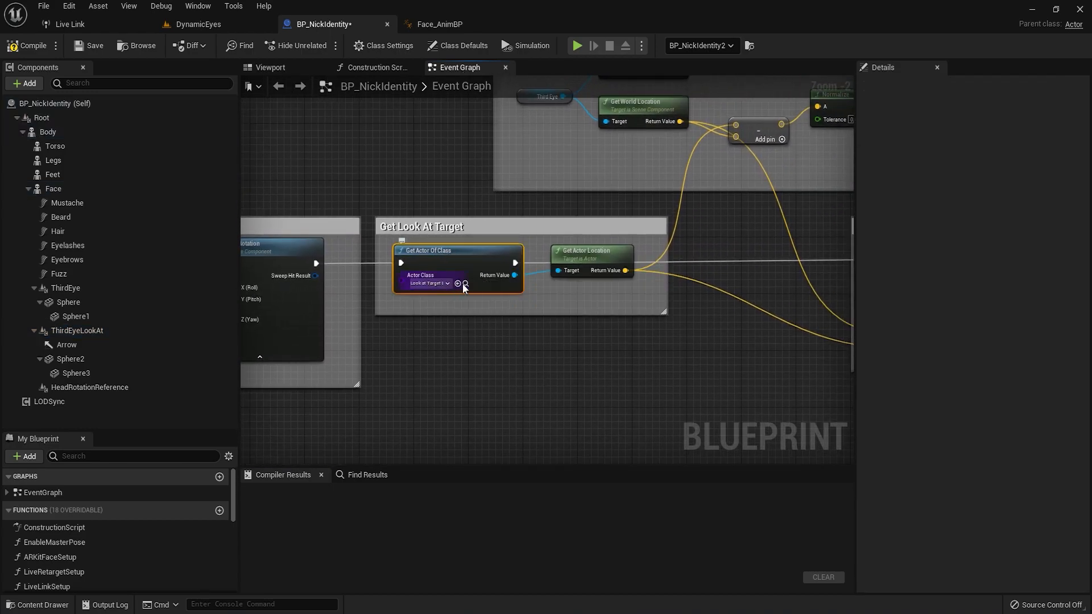
pyautogui.click(464, 284)
pyautogui.doubleClick(704, 473)
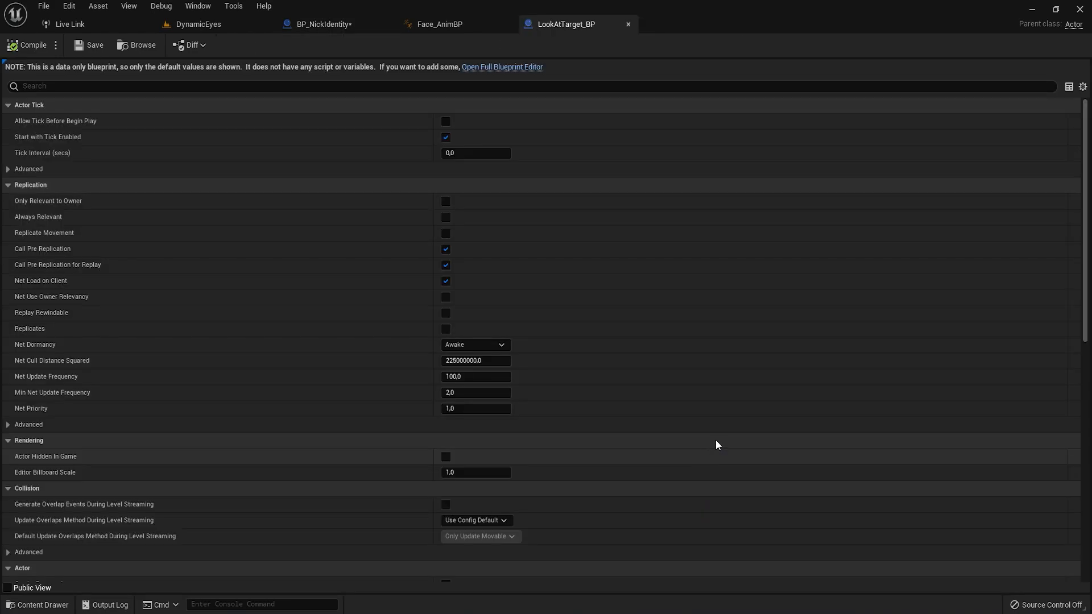
pyautogui.click(492, 68)
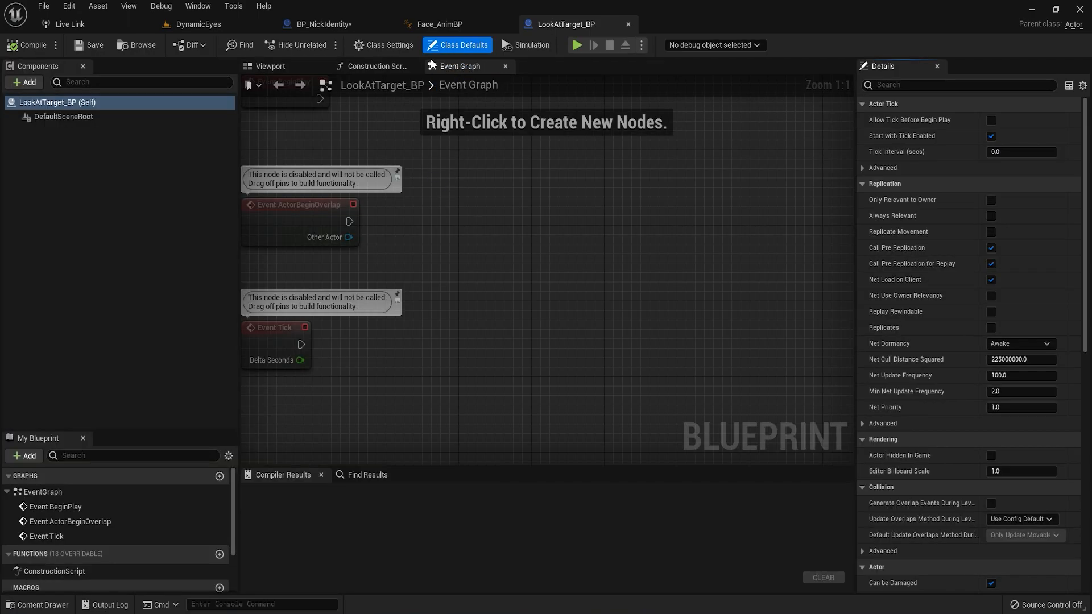
# - Switch to the DynamicEyes level and check how LookAtTarget_BP is attached under Camera_BP
pyautogui.click(216, 24)
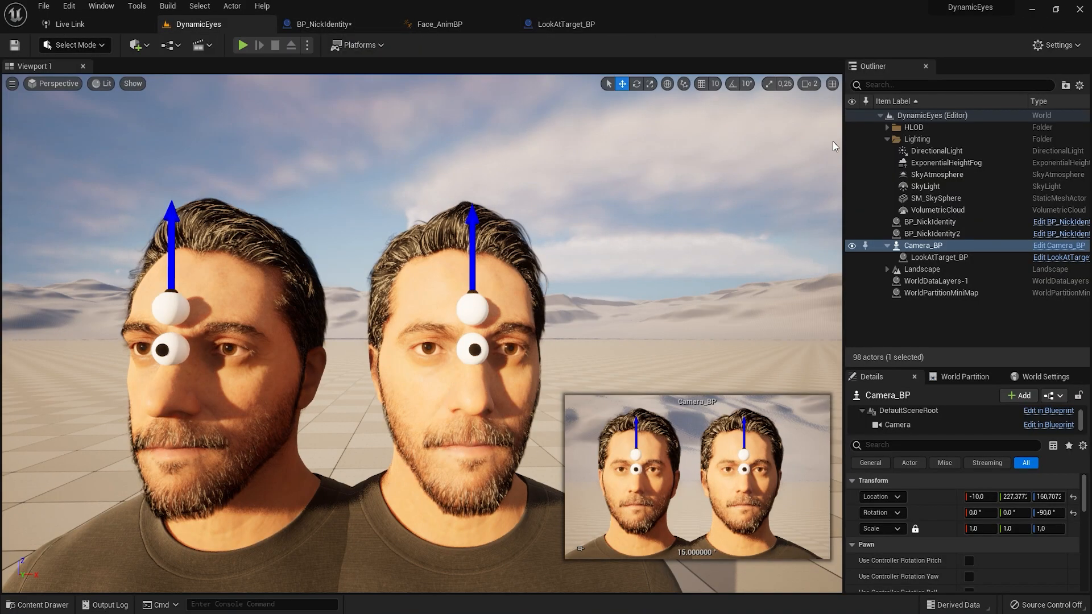
pyautogui.click(930, 259)
pyautogui.click(919, 246)
pyautogui.click(956, 257)
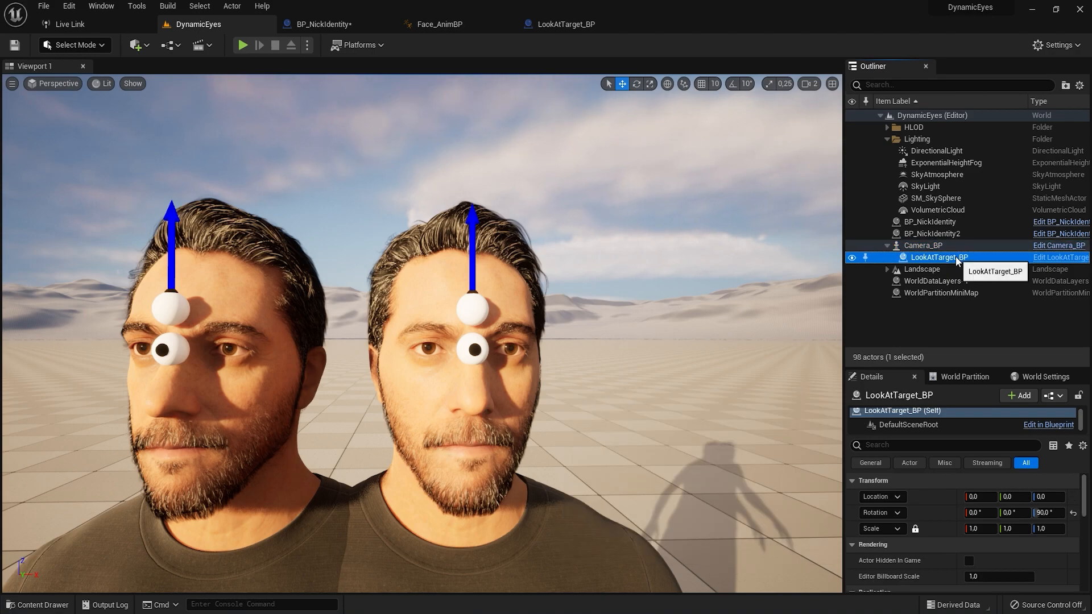
# - Open the Camera_BP blueprint to inspect its Camera component, and return to the DynamicEyes level to select LookAtTarget_BP
pyautogui.click(980, 248)
pyautogui.click(1058, 245)
pyautogui.click(142, 132)
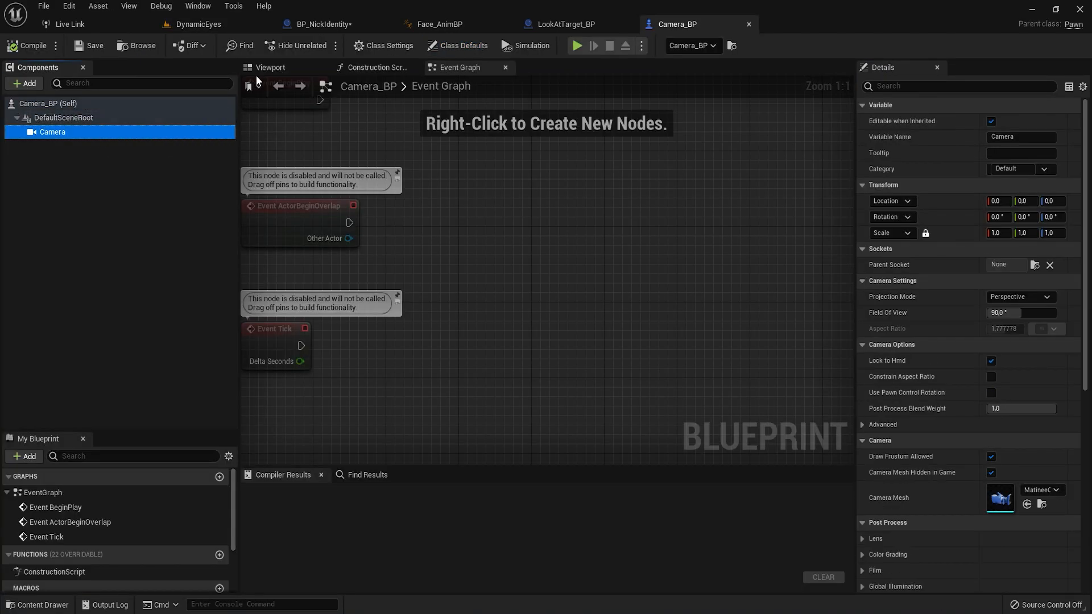
pyautogui.click(266, 67)
pyautogui.click(193, 24)
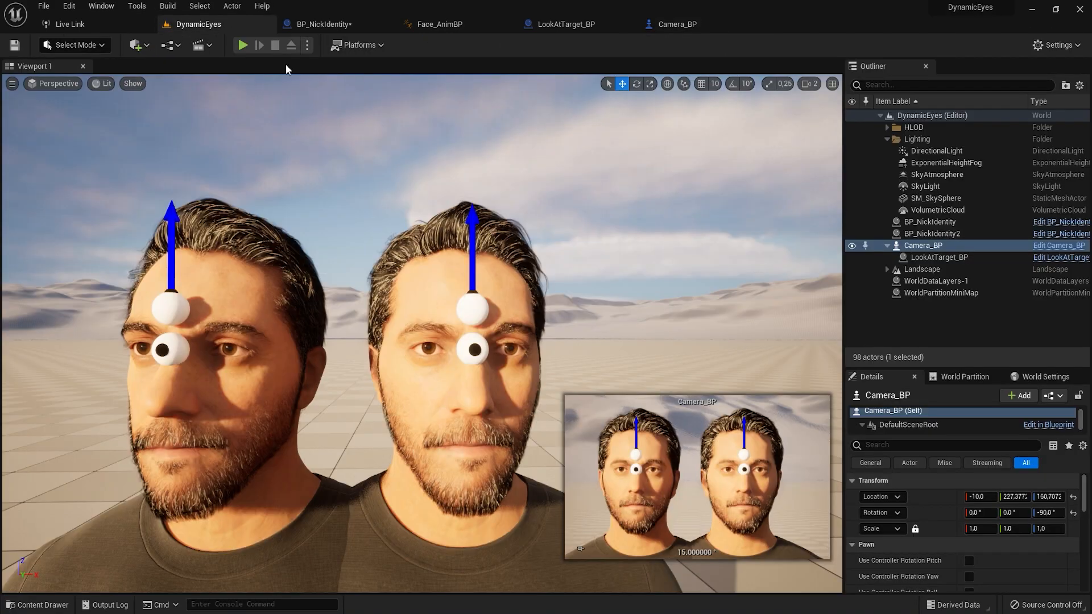
pyautogui.click(938, 257)
# - Examine the Find Look at Rotation node in BP_NickIdentity and the Third Eye world location and target actor location that feed it
pyautogui.moveTo(418, 364); pyautogui.dragTo(258, 384, button='right')
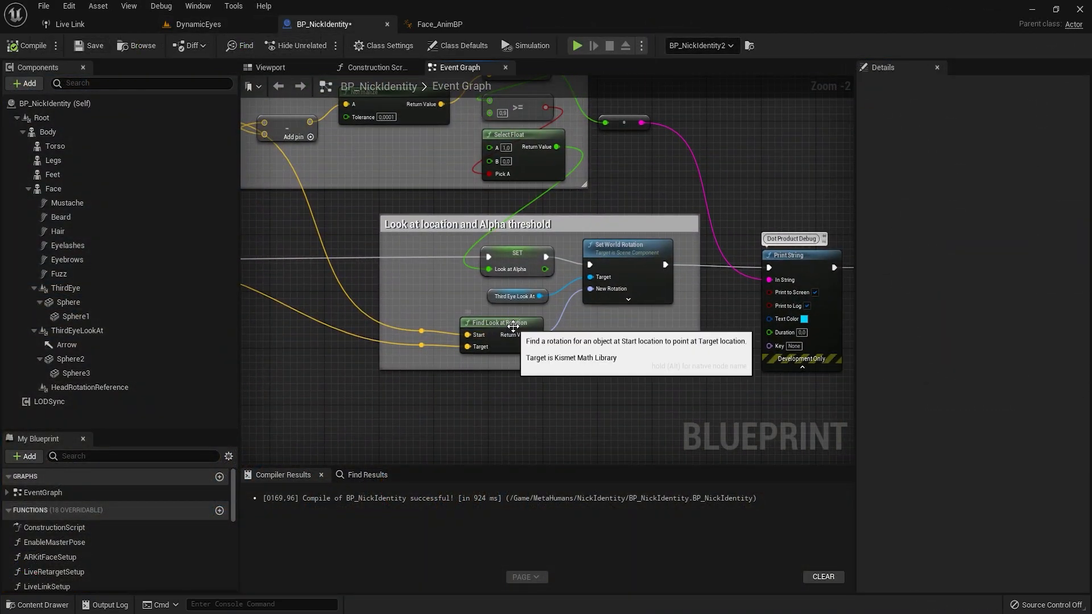
pyautogui.click(513, 327)
pyautogui.moveTo(521, 261); pyautogui.dragTo(783, 339, button='right')
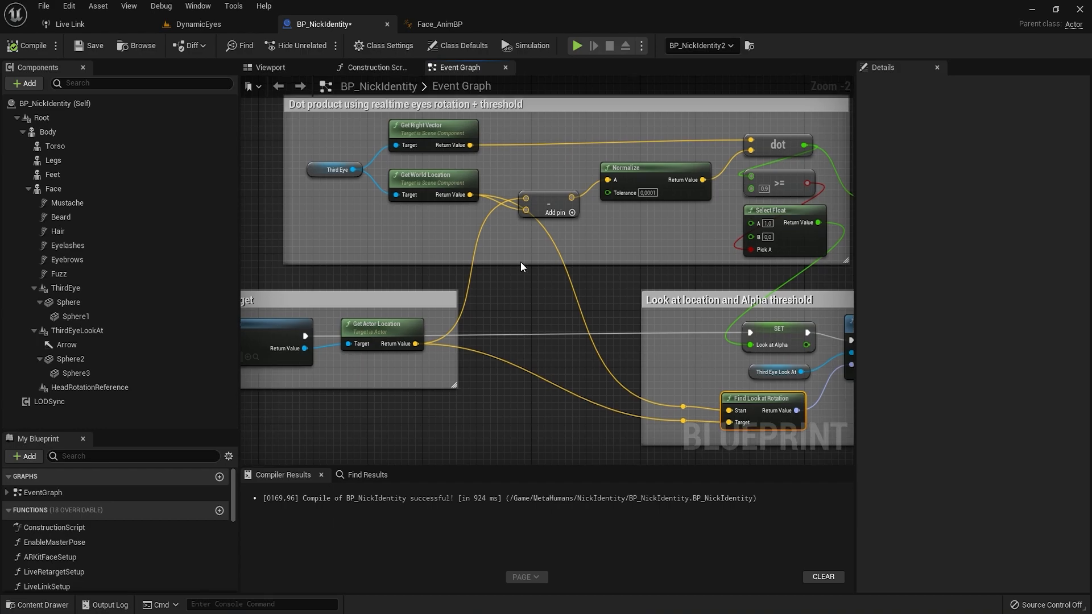
pyautogui.click(326, 172)
pyautogui.click(420, 183)
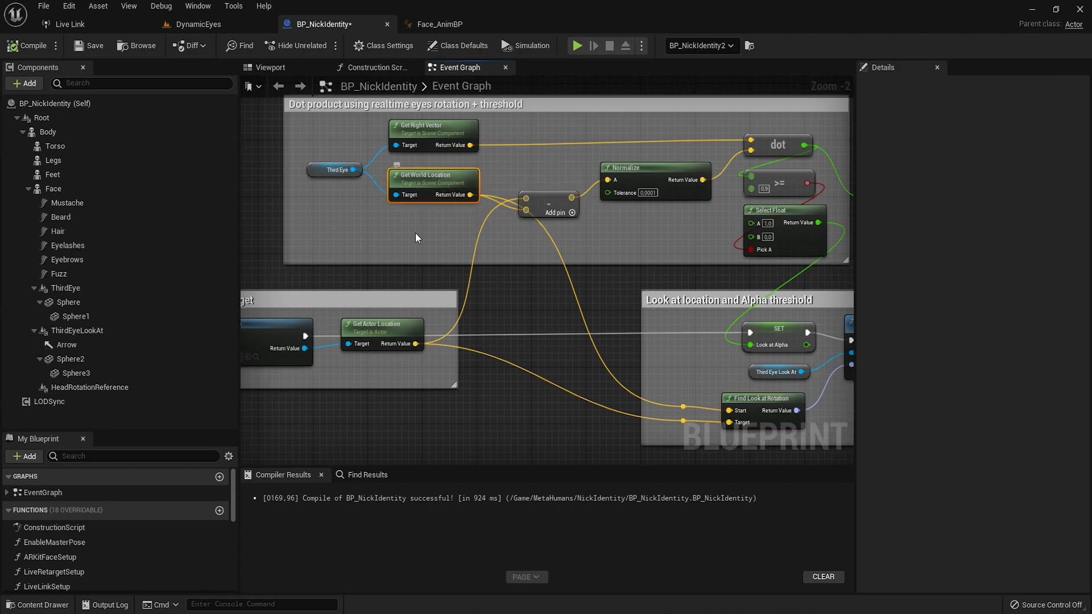
pyautogui.click(291, 332)
pyautogui.click(379, 329)
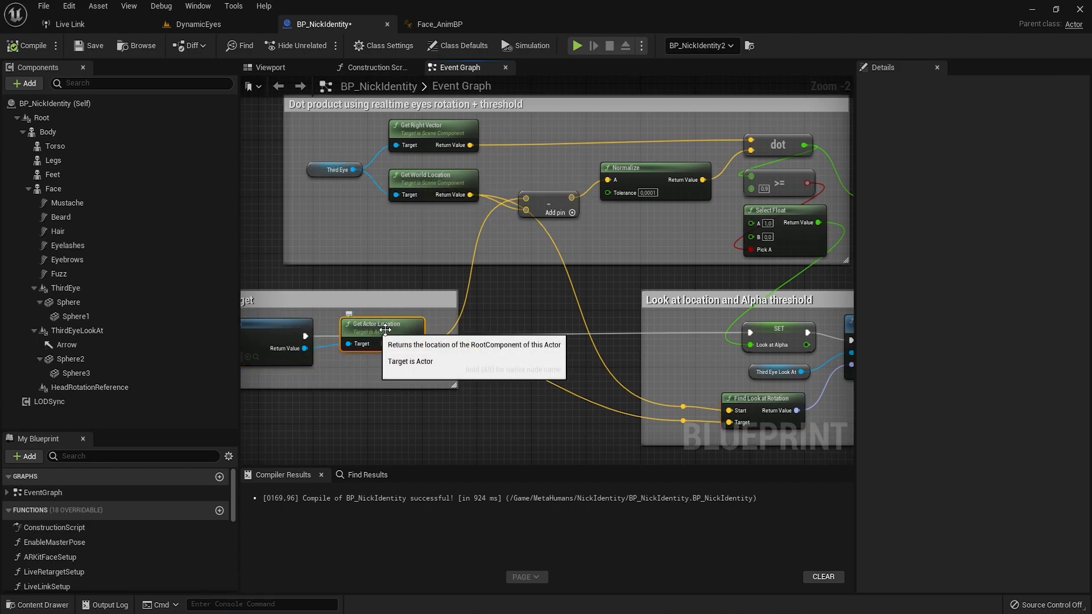
# - Examine how Find Look at Rotation feeds Set World Rotation on Third Eye Look At in the Look at location and Alpha threshold section
pyautogui.moveTo(736, 368); pyautogui.dragTo(494, 316, button='right')
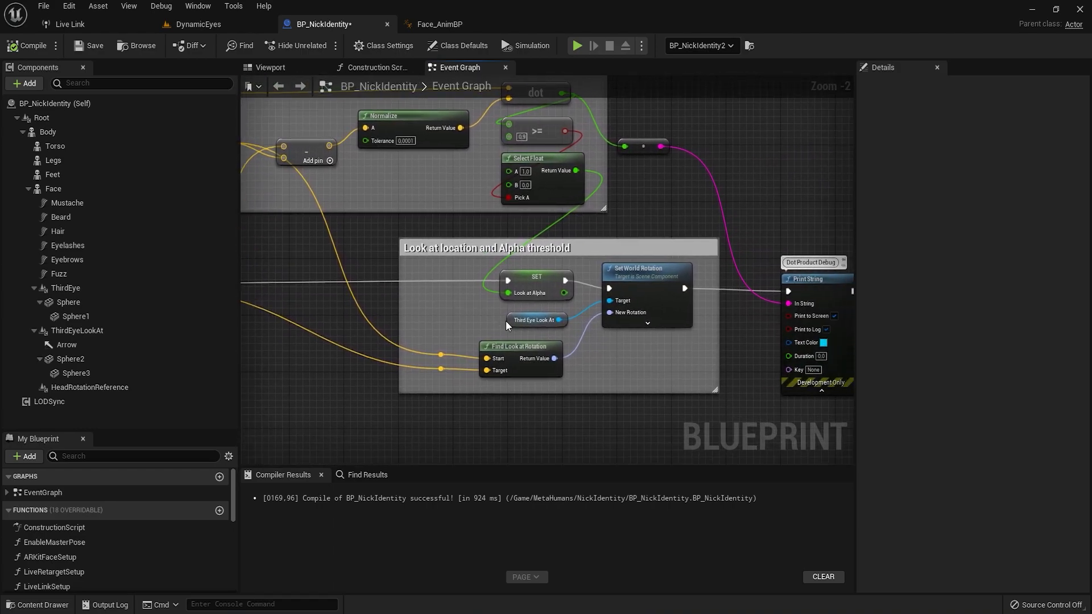
pyautogui.scroll(2, 583, 339)
pyautogui.click(552, 316)
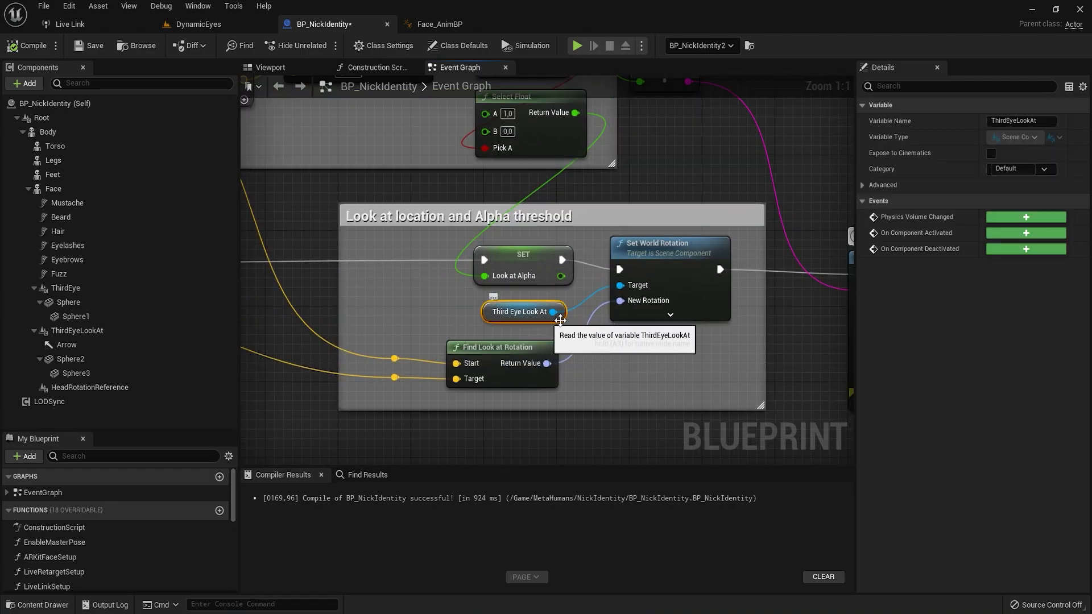
pyautogui.click(654, 246)
pyautogui.click(549, 380)
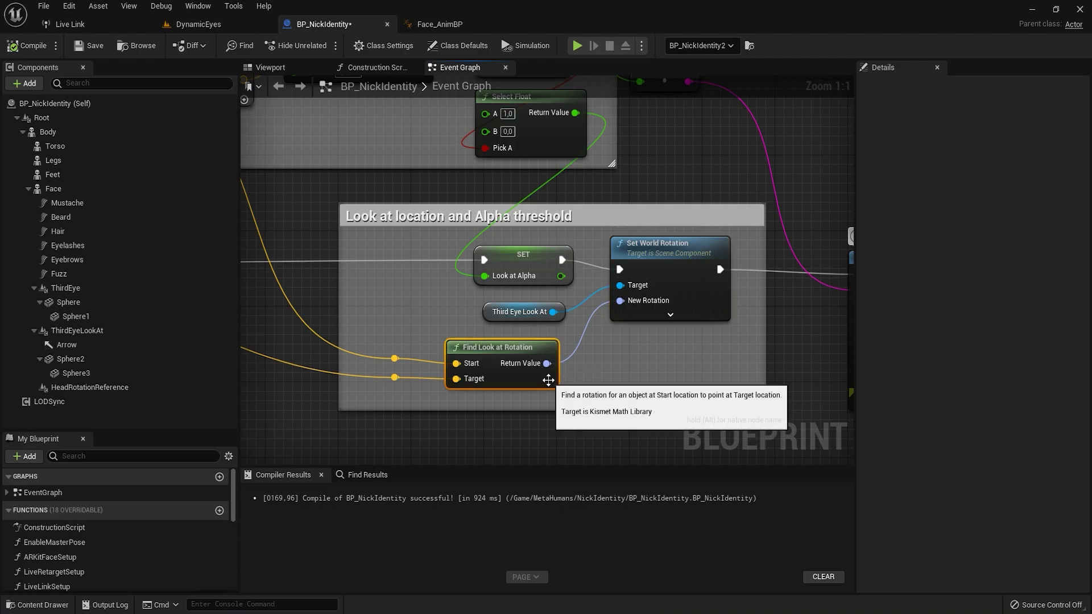
pyautogui.click(638, 374)
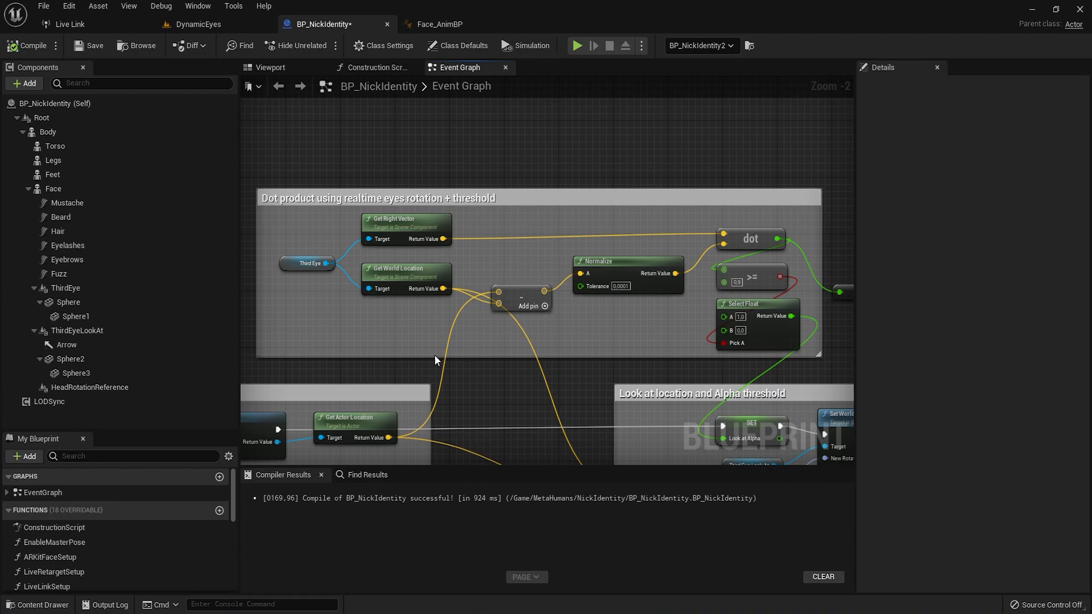
# - Trace the Third Eye right vector and the normalized direction to the target actor location into the dot node
pyautogui.click(303, 265)
pyautogui.click(395, 225)
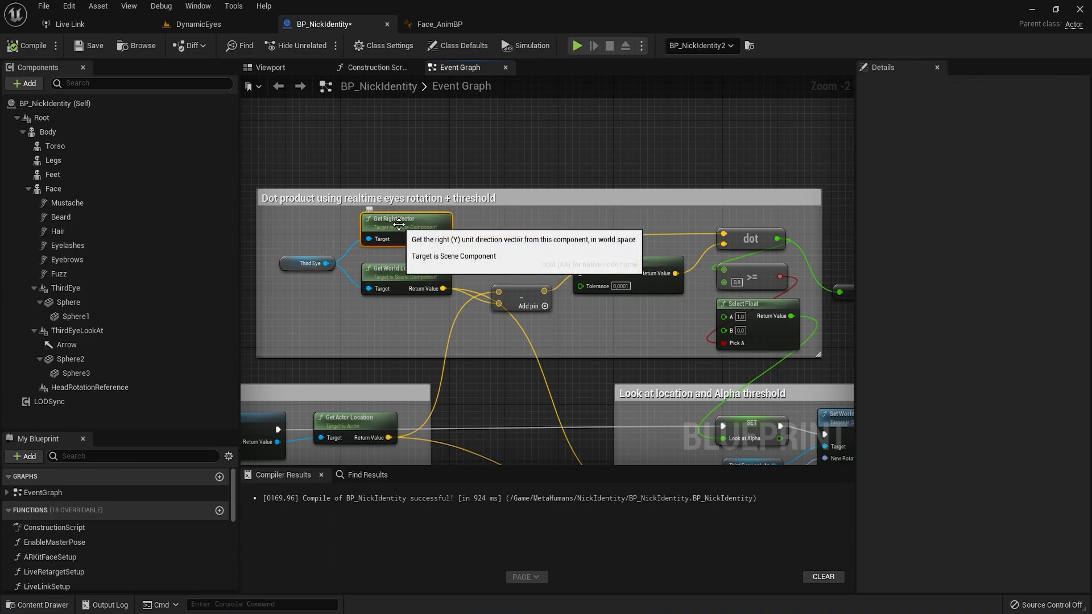
pyautogui.click(377, 268)
pyautogui.click(385, 419)
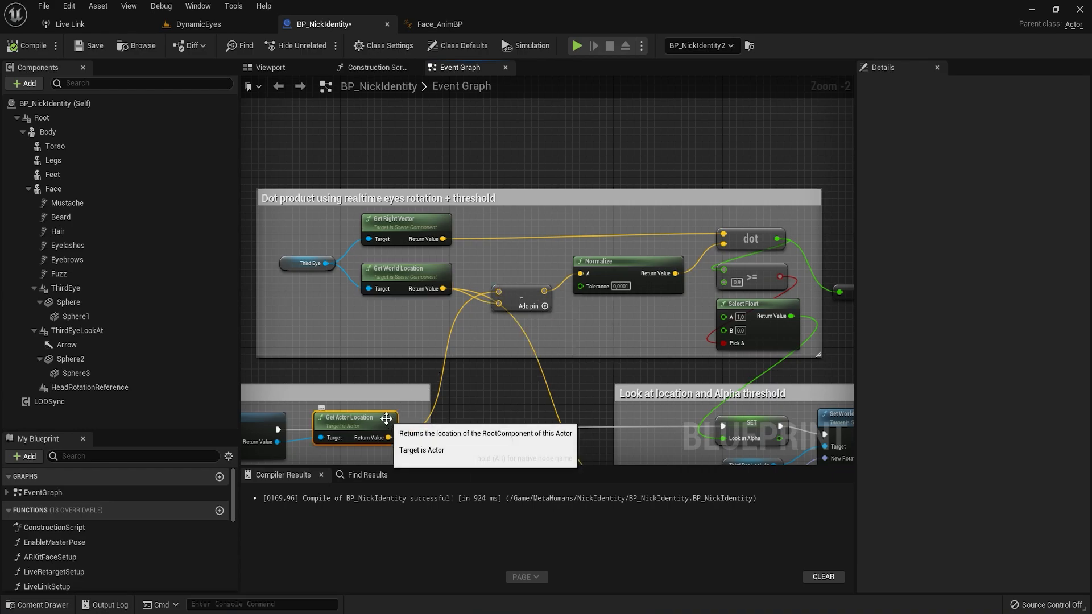
pyautogui.click(626, 265)
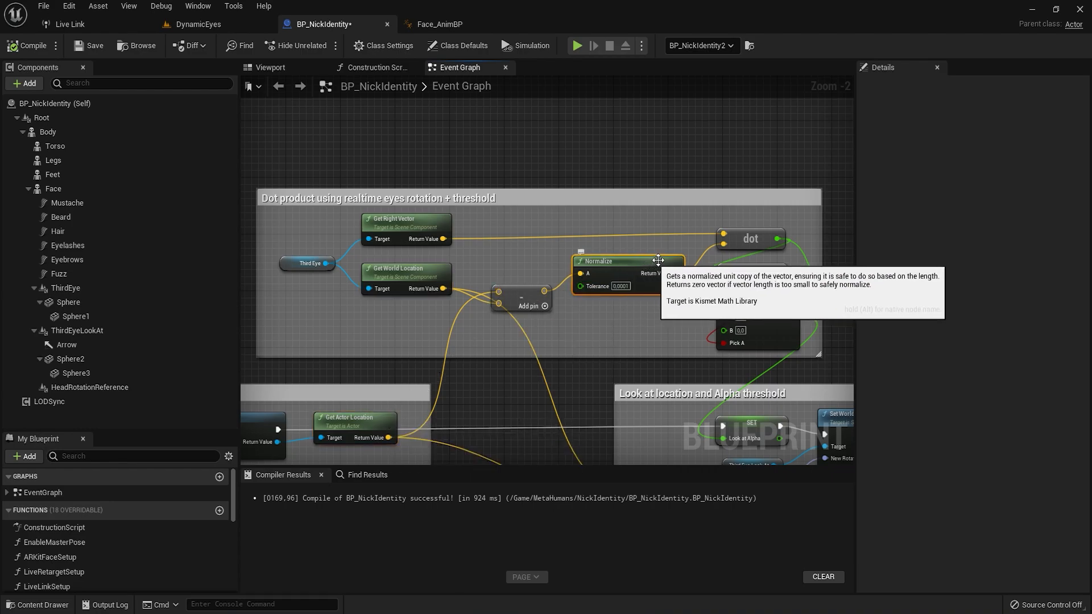
pyautogui.click(751, 239)
# - Inspect the >= and Select Float threshold nodes and the Look at Alpha variable they set
pyautogui.click(831, 233)
pyautogui.moveTo(803, 269); pyautogui.dragTo(763, 313)
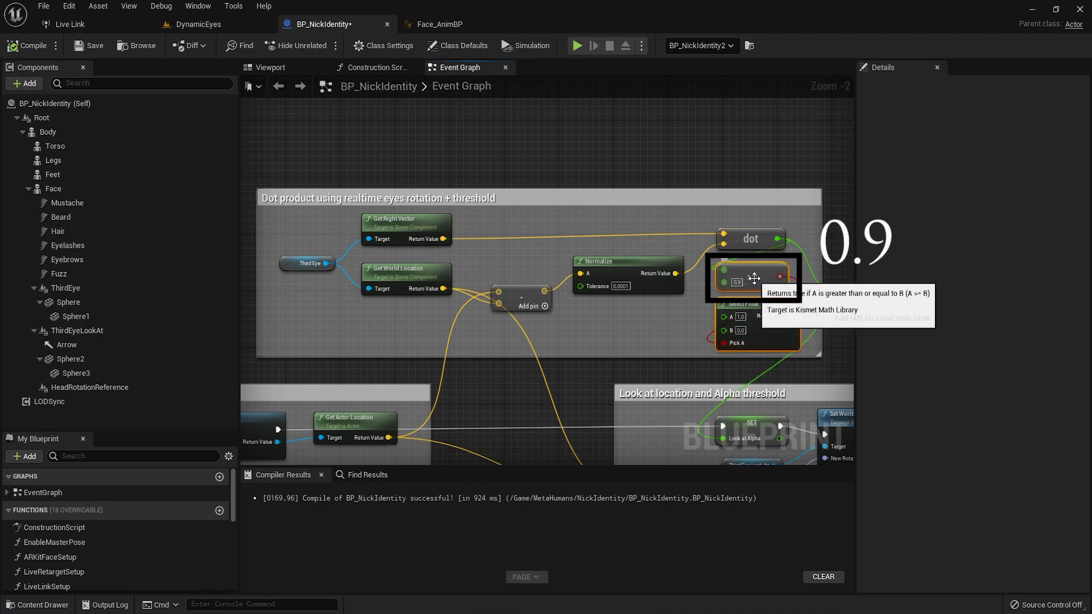
pyautogui.moveTo(829, 333); pyautogui.dragTo(643, 274, button='right')
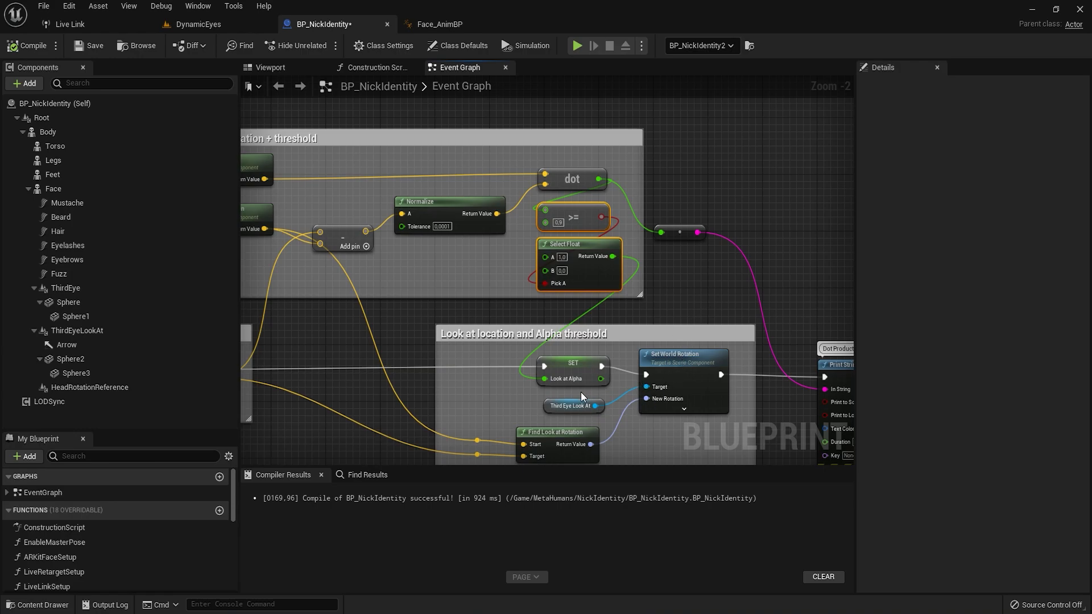
pyautogui.click(593, 366)
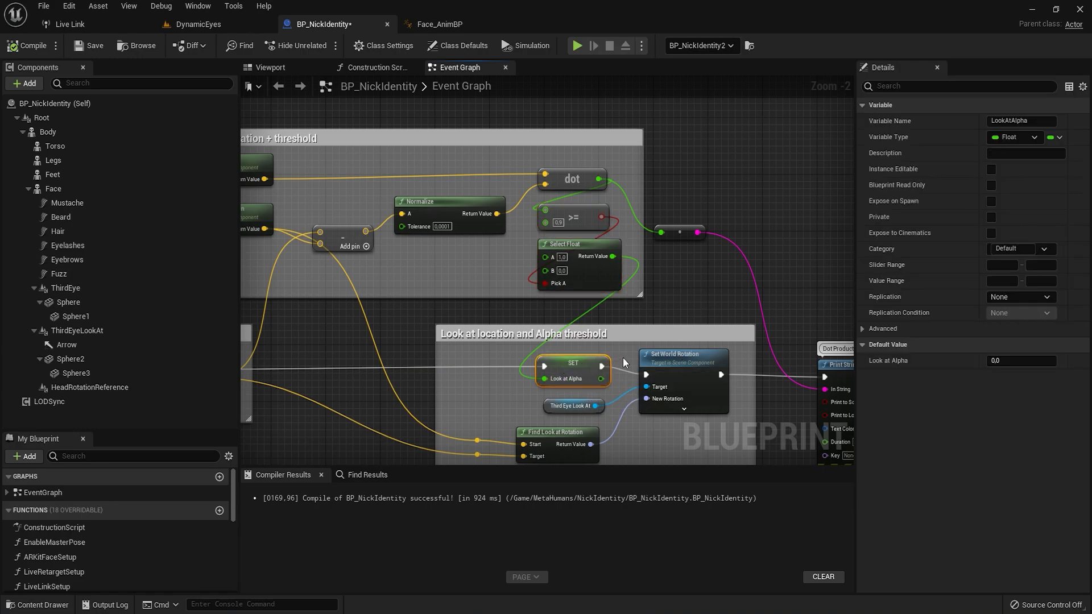
# - View the HeadRotationReference component on the head in the viewport, and return to the Event Graph to check the Dot Product Debug Print String
pyautogui.click(271, 67)
pyautogui.click(114, 387)
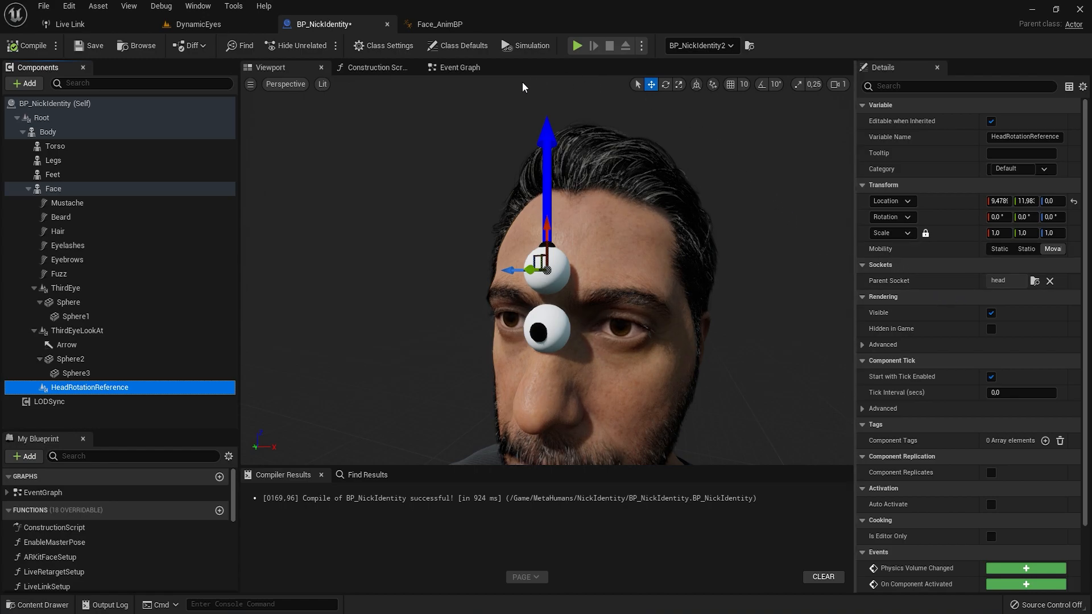
pyautogui.click(472, 68)
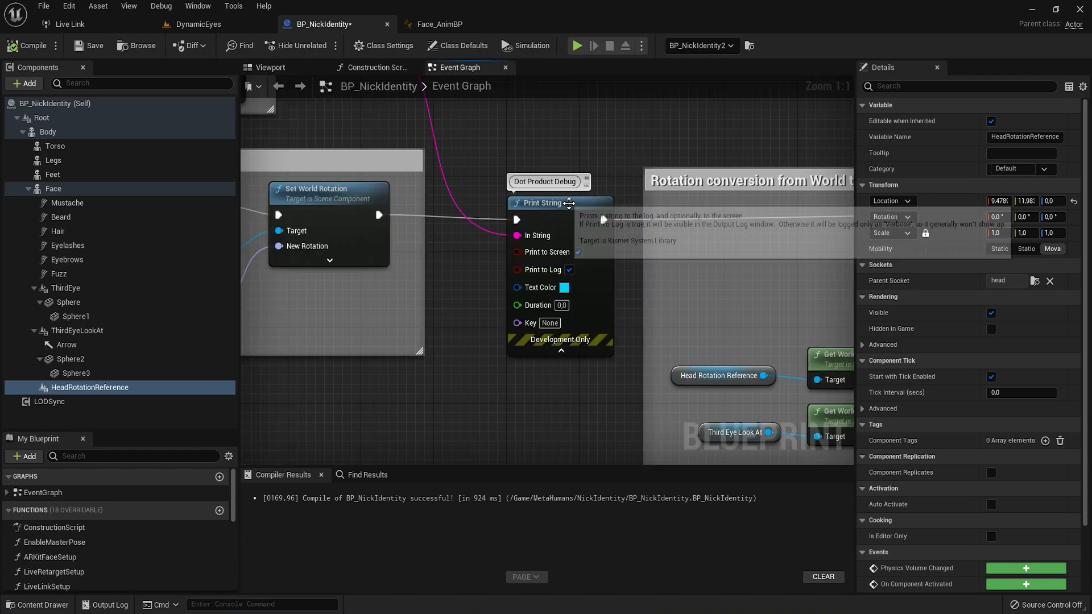
pyautogui.click(566, 203)
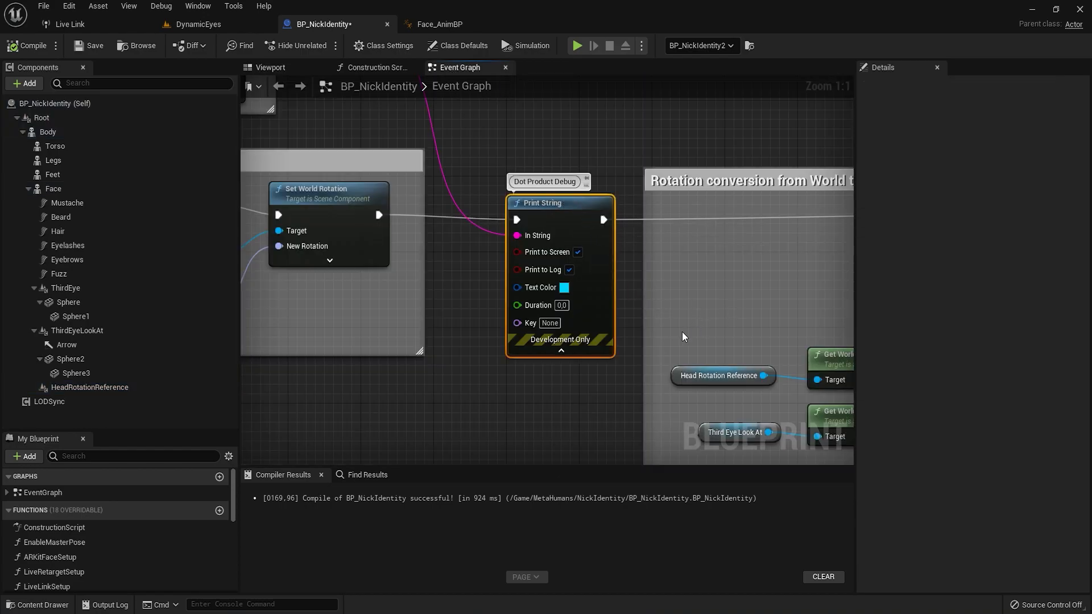
# - Examine the Head Rotation Reference and Third Eye Look At inputs to Inverse Transform Rotation in the world-to-local rotation conversion section
pyautogui.scroll(-2, 613, 404)
pyautogui.moveTo(614, 397); pyautogui.dragTo(361, 261, button='right')
pyautogui.scroll(-1, 457, 301)
pyautogui.click(492, 257)
pyautogui.click(275, 248)
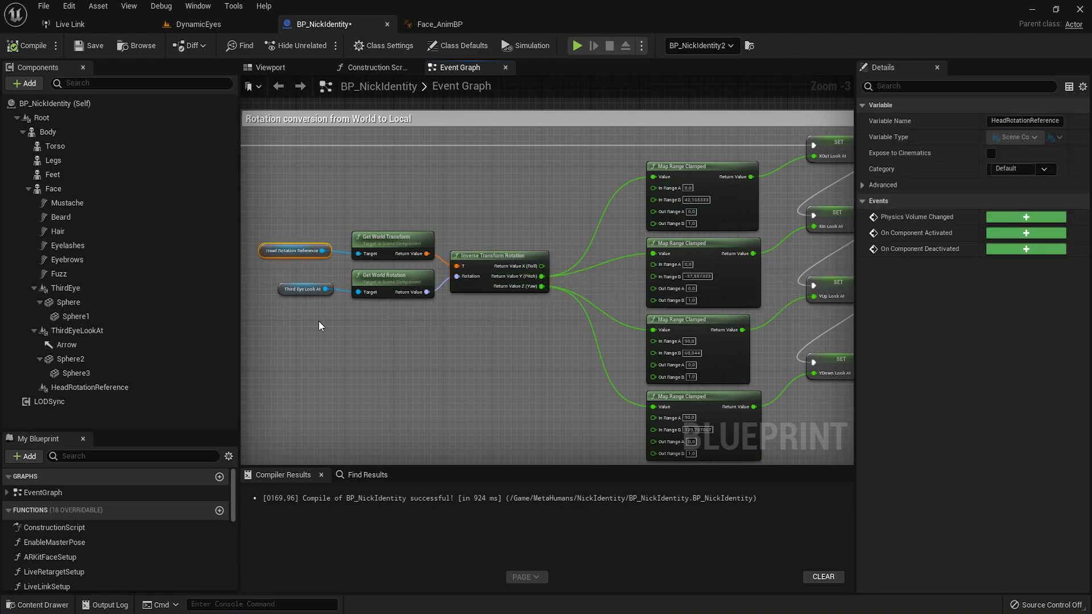
pyautogui.click(302, 289)
pyautogui.click(482, 326)
# - Examine the four Map Range Clamped nodes that convert the local pitch and yaw into look-at values
pyautogui.moveTo(576, 334); pyautogui.dragTo(382, 321, button='right')
pyautogui.moveTo(571, 427); pyautogui.dragTo(493, 190)
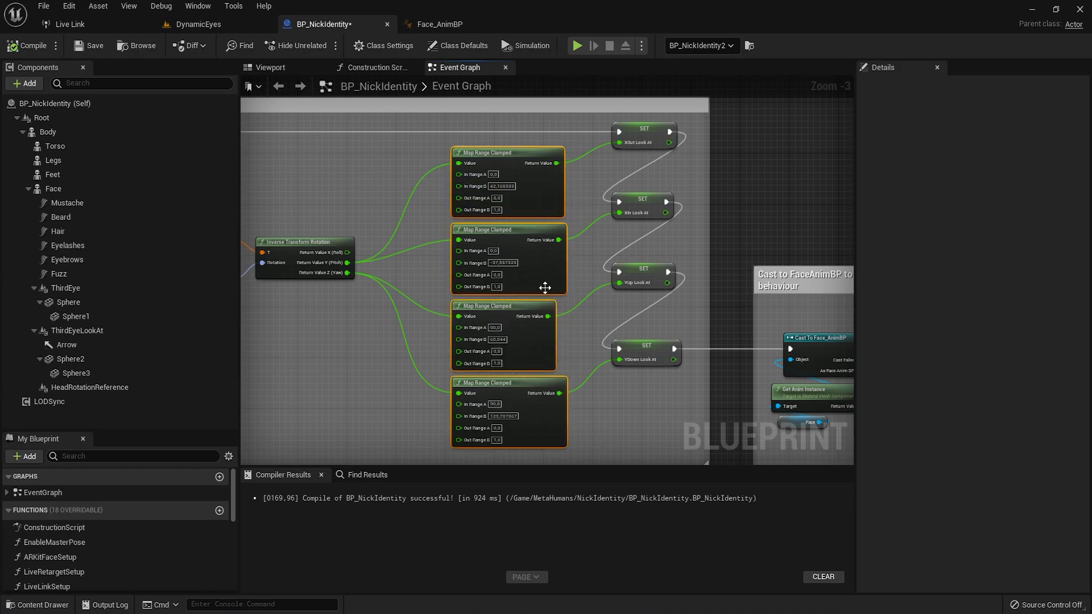
pyautogui.click(654, 410)
pyautogui.click(541, 355)
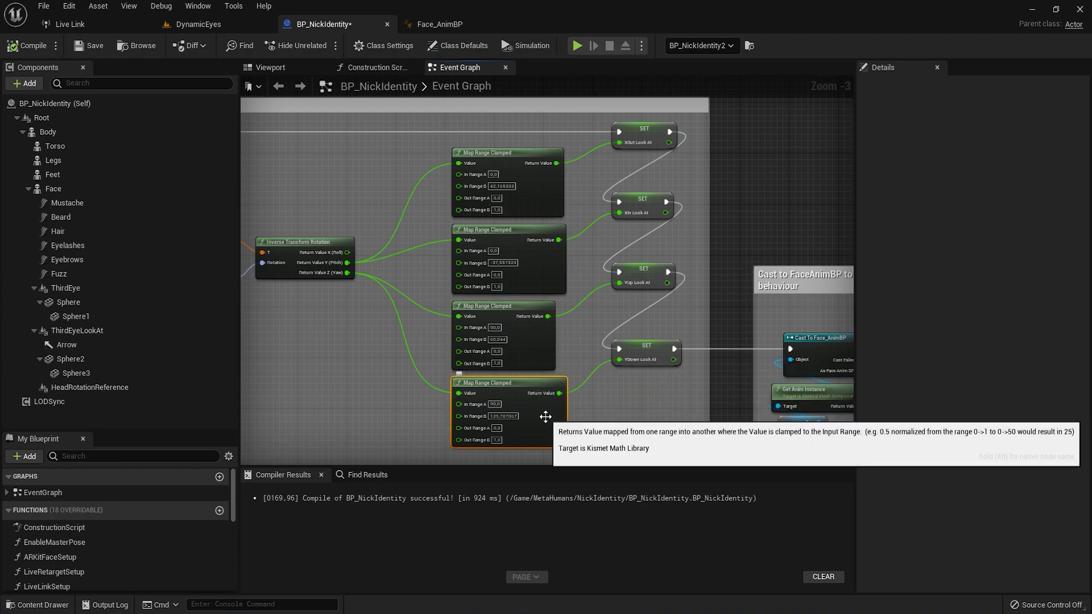
pyautogui.click(644, 424)
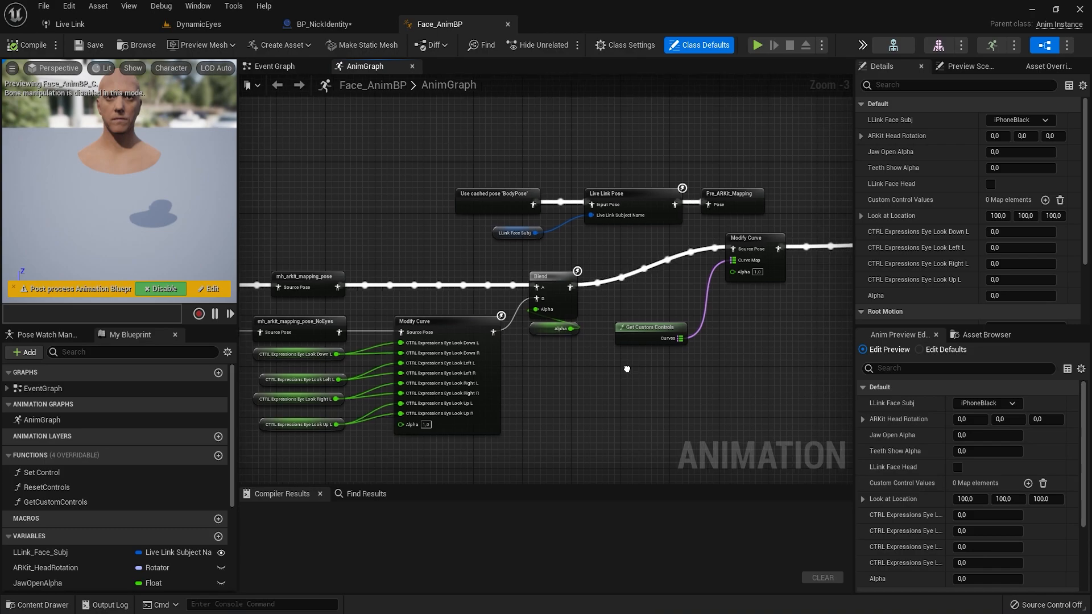
# - In Face_AnimBP's AnimGraph, locate the mh_arkit_mapping_pose asset in the Mocap folder and open the mh_arkit_mapping_pose_NoEyes asset beside it
pyautogui.moveTo(586, 377); pyautogui.dragTo(714, 372, button='right')
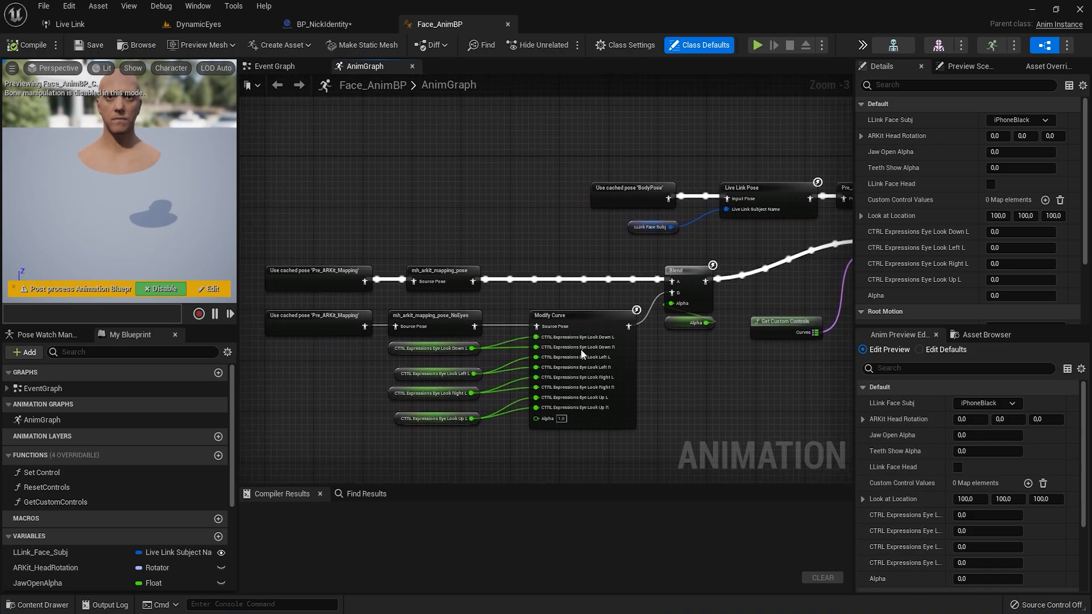
pyautogui.click(467, 288)
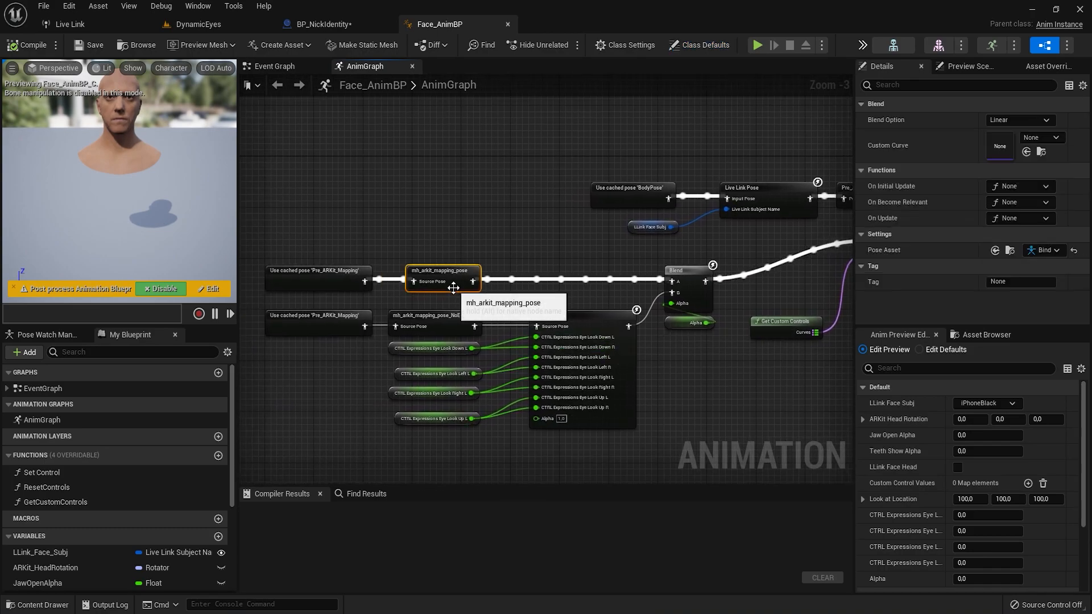
pyautogui.click(1015, 250)
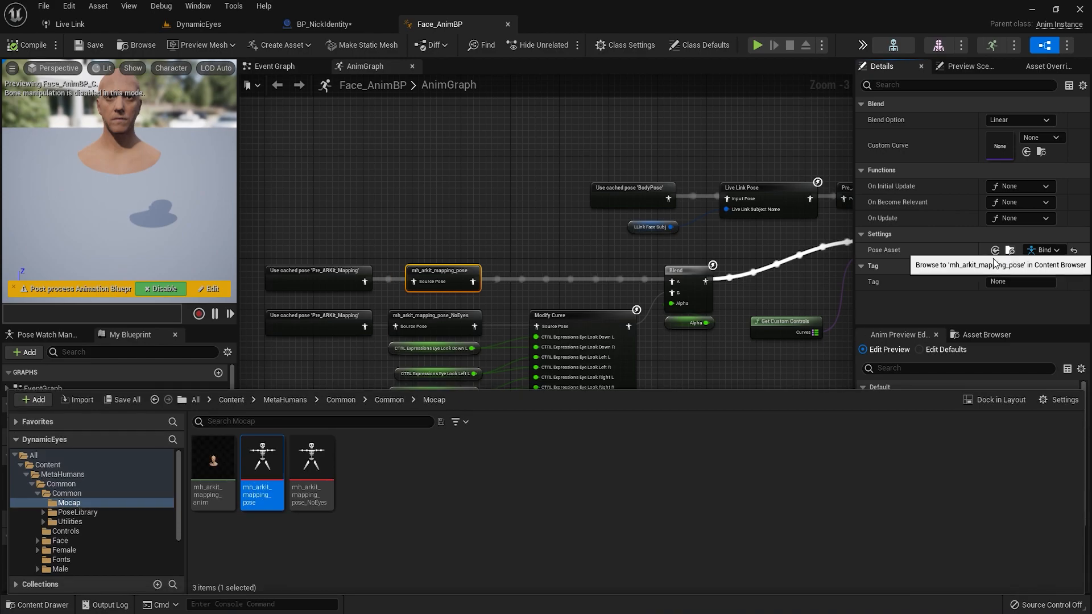
pyautogui.click(310, 470)
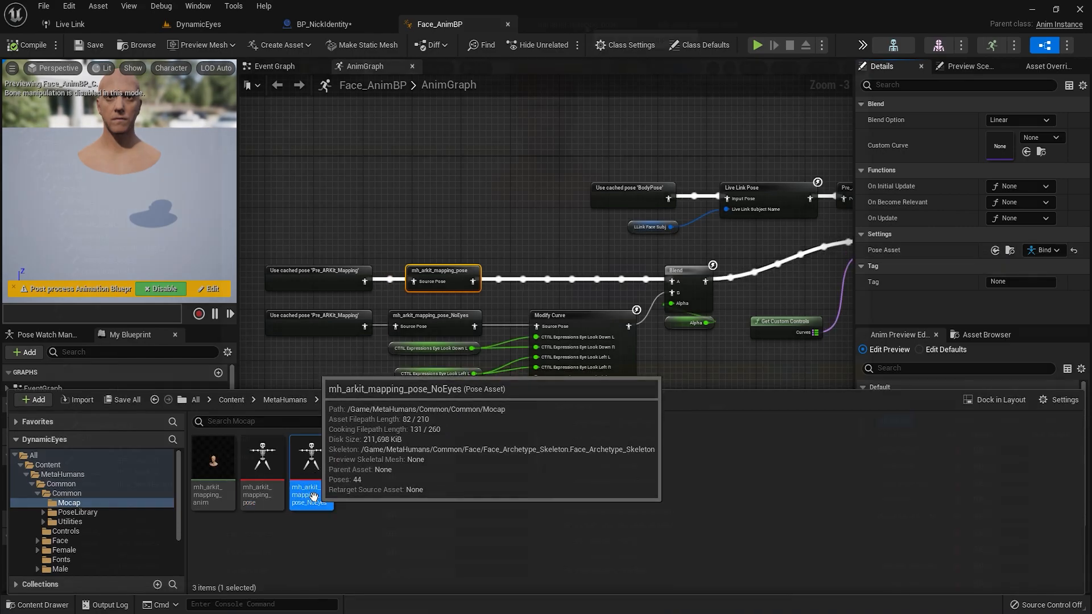
pyautogui.doubleClick(313, 496)
# - Compare the eye pose entries of mh_arkit_mapping_pose with those of mh_arkit_mapping_pose_NoEyes
pyautogui.click(587, 24)
pyautogui.scroll(-4, 312, 458)
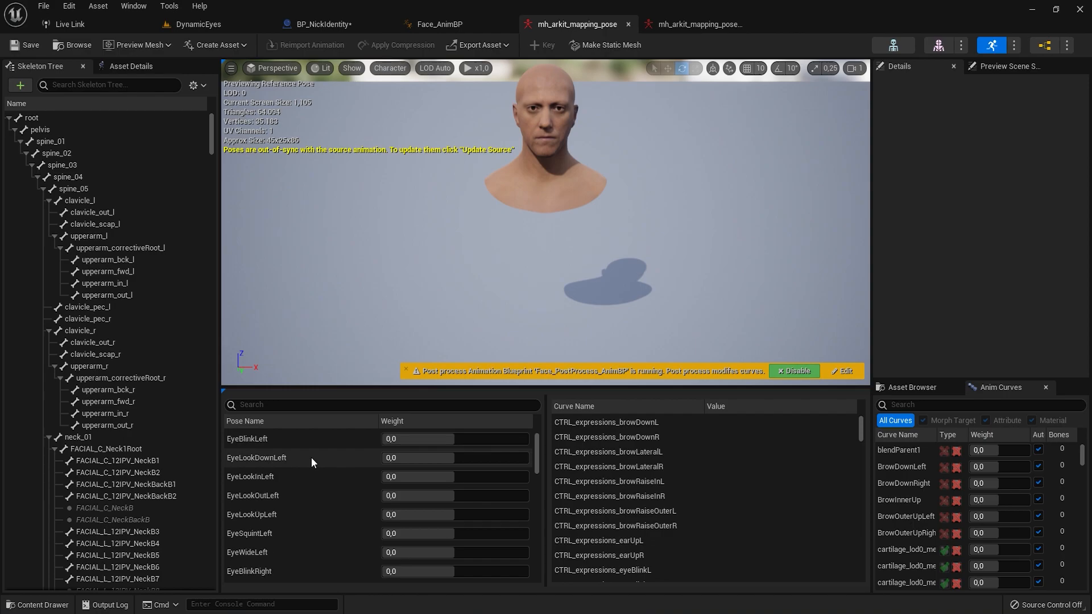
pyautogui.click(700, 27)
pyautogui.scroll(-3, 304, 456)
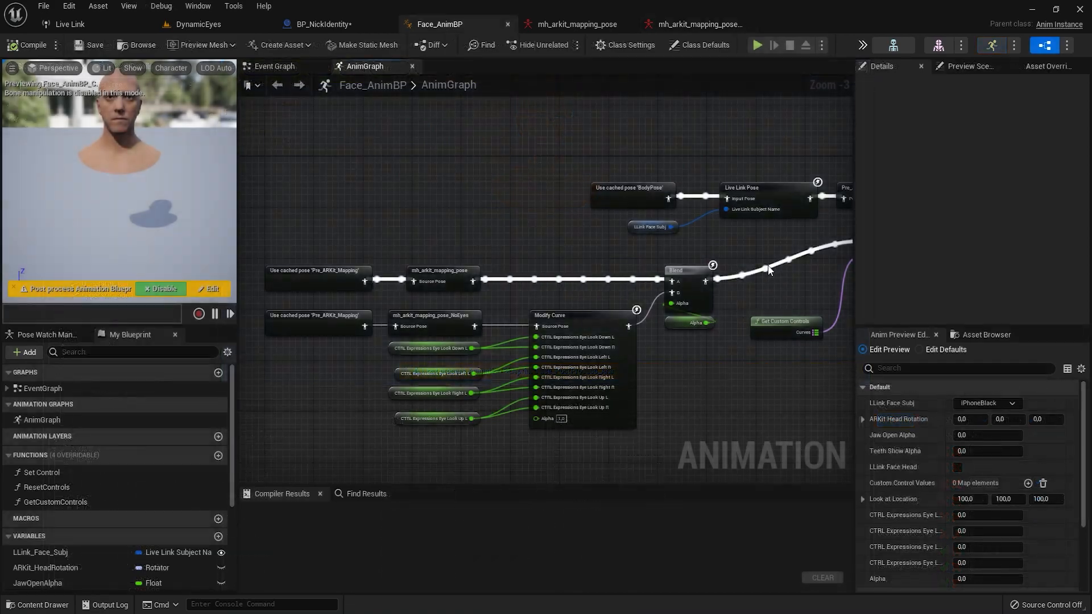
# - Inspect the Pre_ARKit_Mapping cached pose in Face_AnimBP and search for a "new pose" node from the Live Link Pose output
pyautogui.scroll(3, 768, 270)
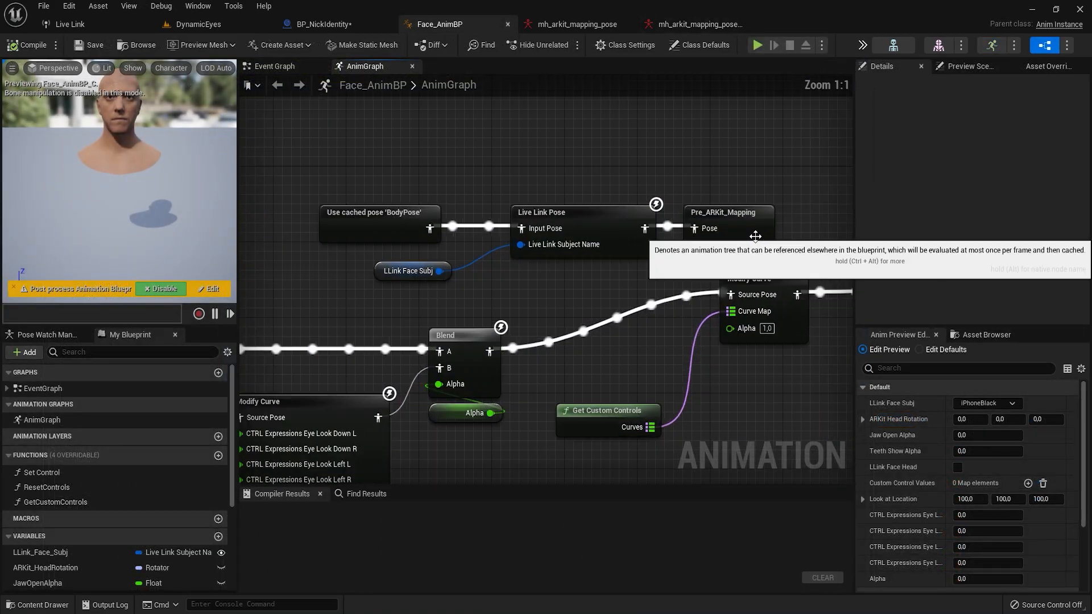
pyautogui.click(728, 227)
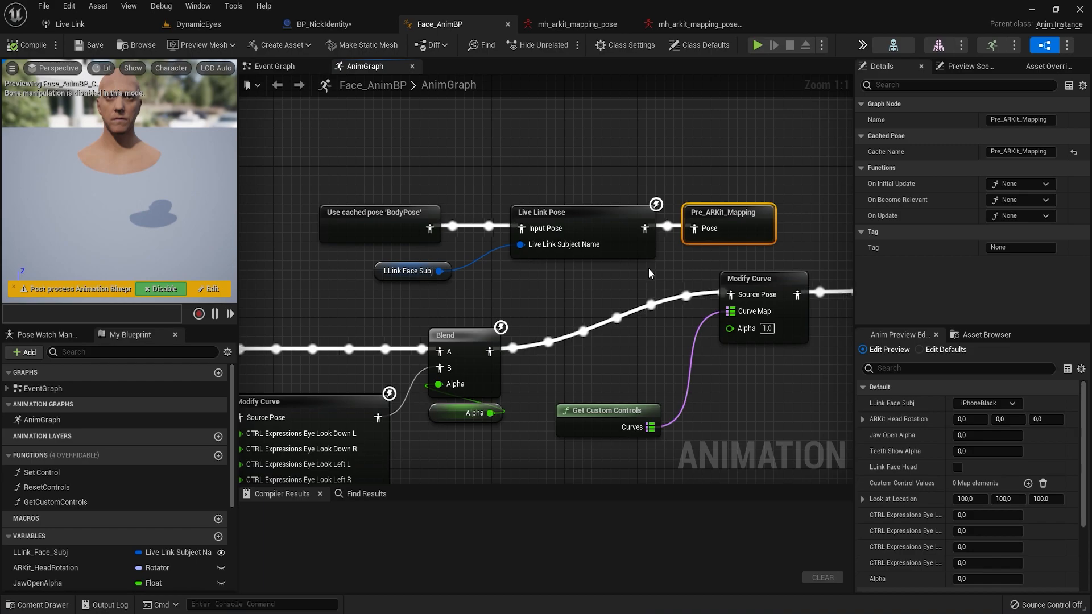
pyautogui.moveTo(644, 229); pyautogui.dragTo(688, 168)
pyautogui.write('new pose')
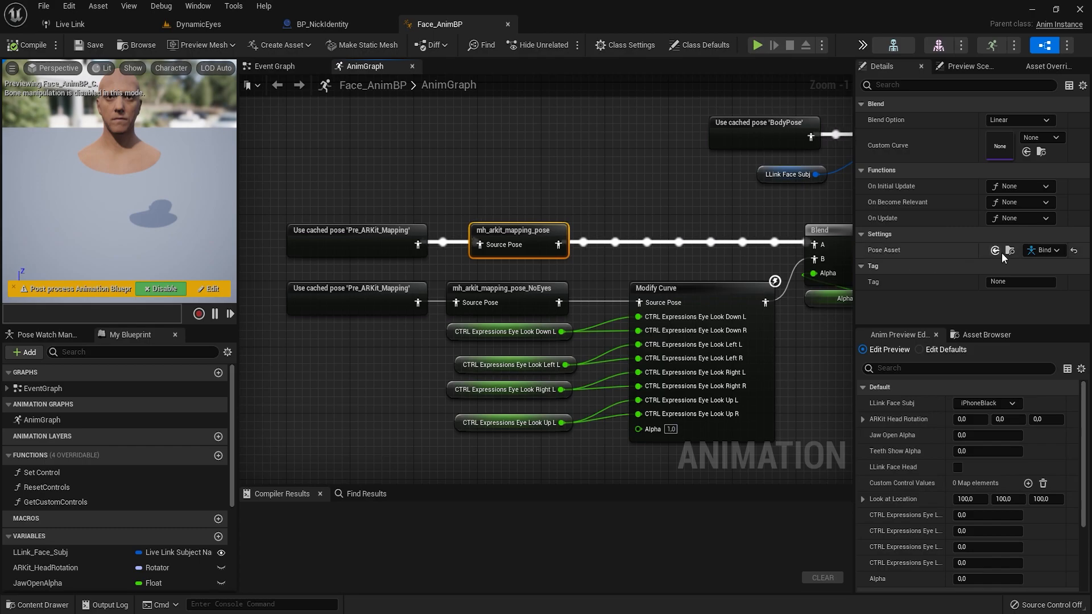
# - Locate the pose assets used by the mh_arkit_mapping_pose and mh_arkit_mapping_pose_NoEyes nodes in the project content
pyautogui.click(1004, 253)
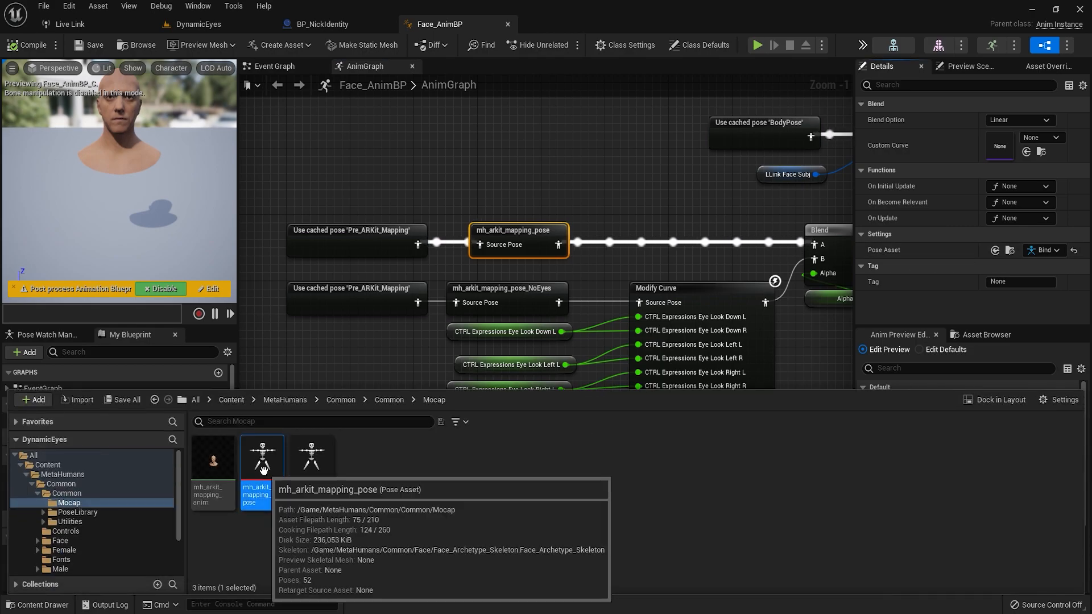
pyautogui.click(525, 304)
pyautogui.click(525, 302)
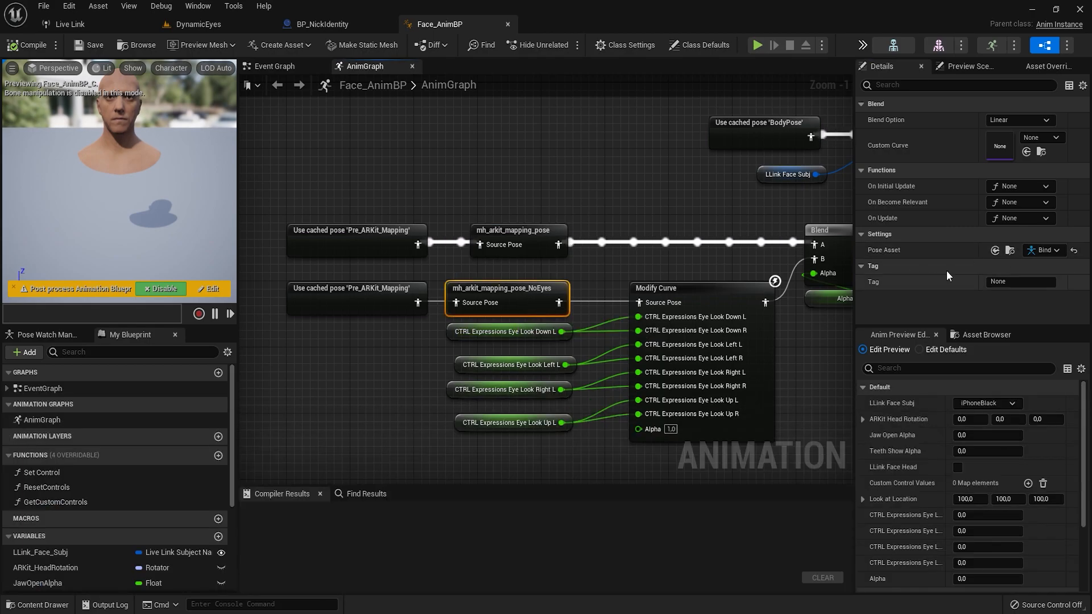
pyautogui.click(1011, 250)
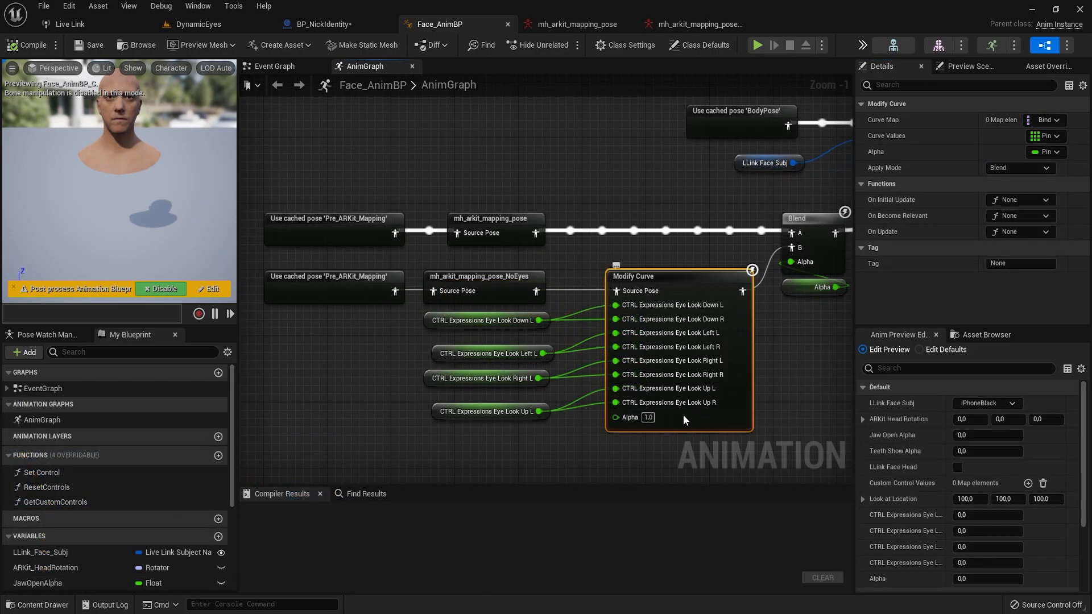
# - Look through the curves that can be added as pins to the Modify Curve node, and leave the list without adding one
pyautogui.rightClick(684, 415)
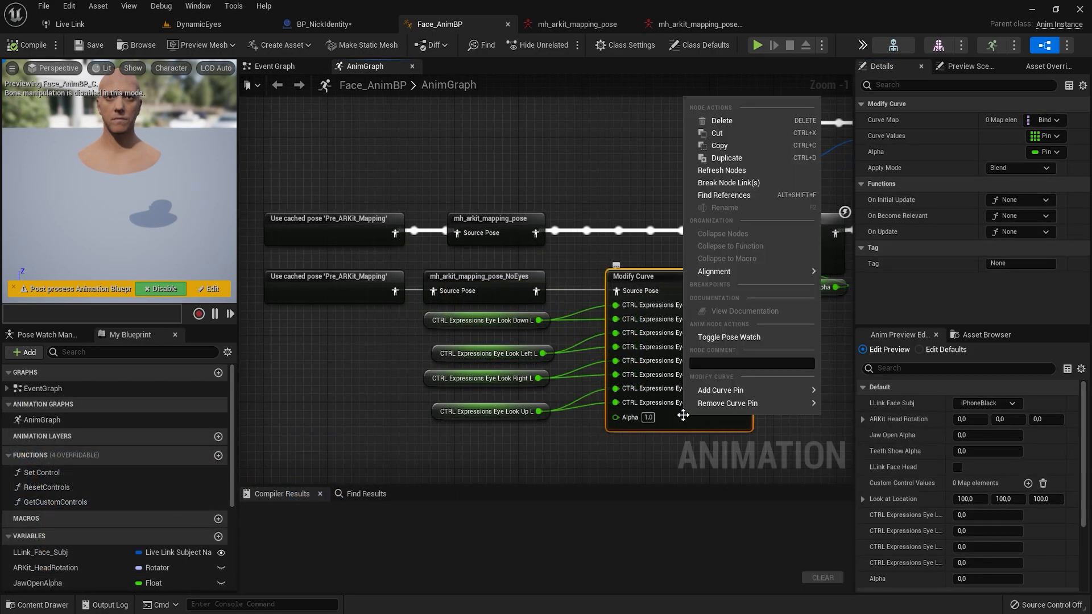
pyautogui.moveTo(743, 388)
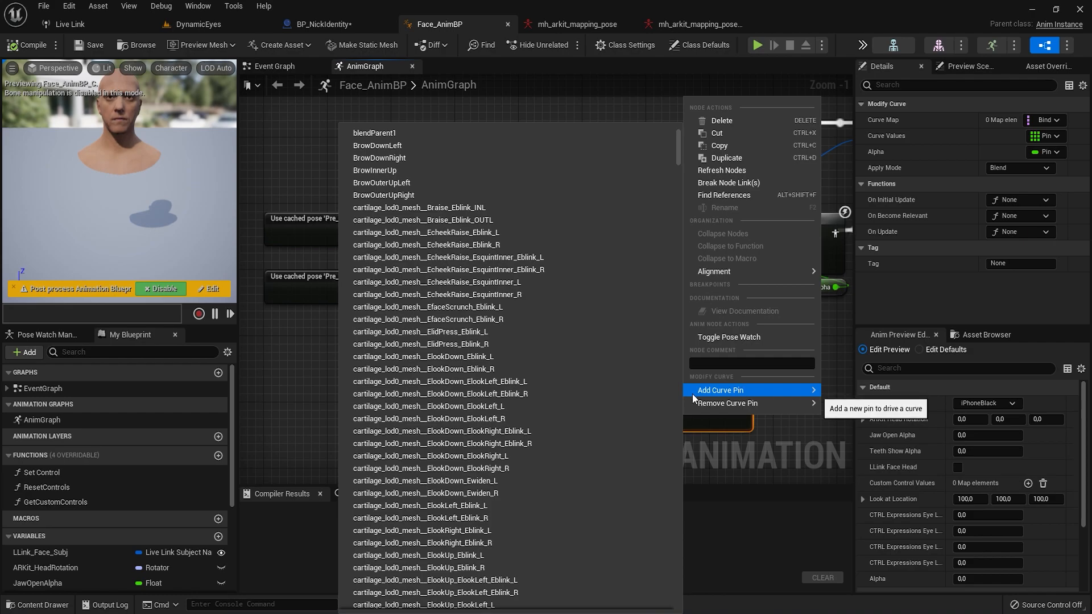
pyautogui.scroll(-10, 558, 401)
pyautogui.scroll(-6, 558, 401)
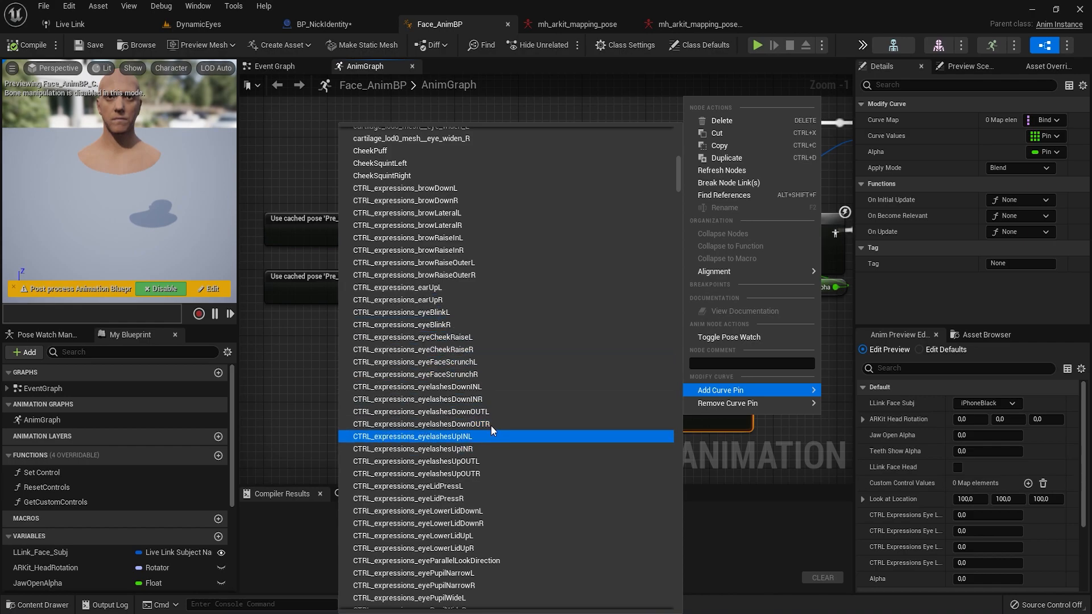
pyautogui.click(302, 346)
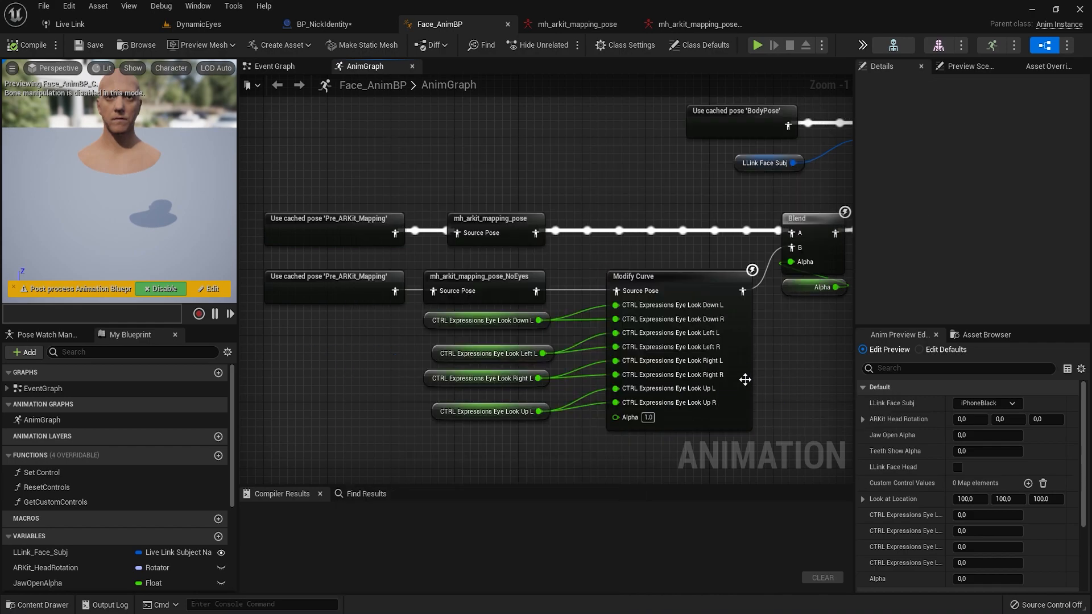
# - Highlight the four CTRL Expressions Eye Look variables and both Pre_ARKit_Mapping cached pose nodes, and inspect the Modify Curve values
pyautogui.moveTo(411, 335); pyautogui.dragTo(515, 438)
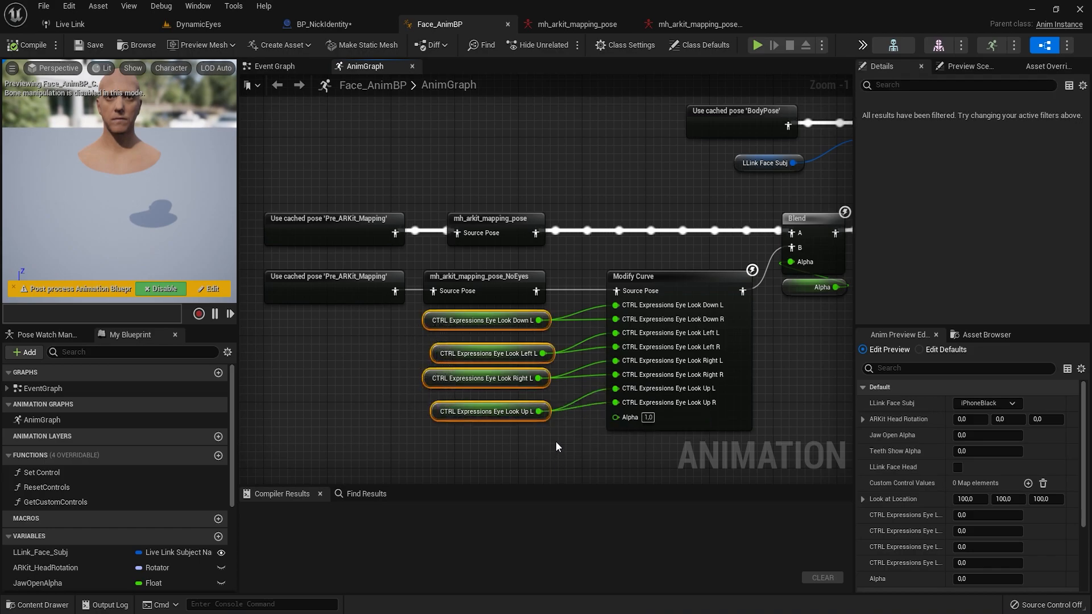
pyautogui.click(555, 441)
pyautogui.moveTo(352, 355); pyautogui.dragTo(302, 221)
pyautogui.moveTo(715, 368)
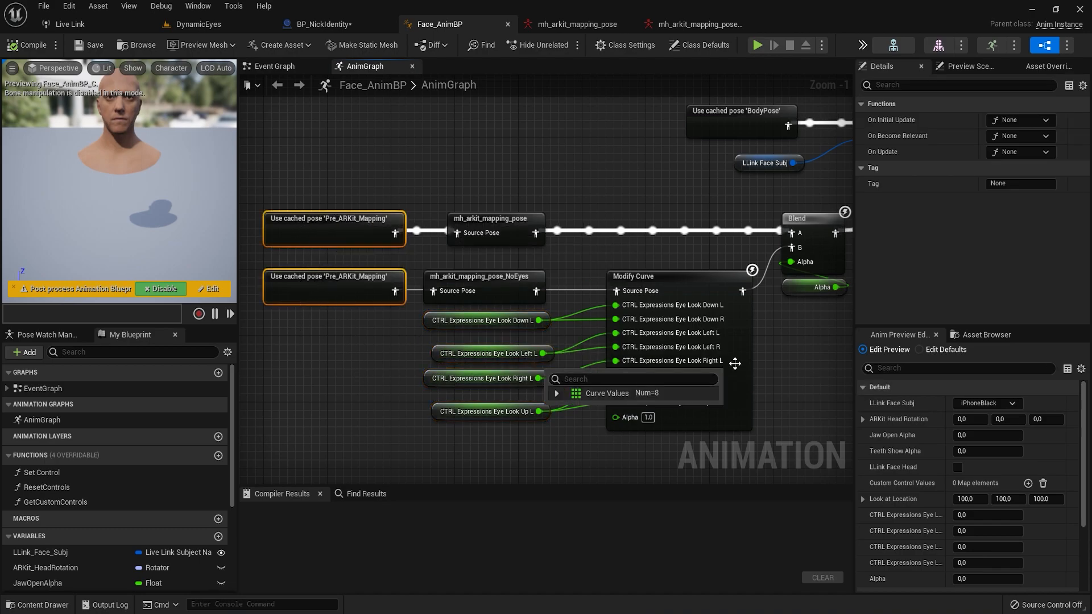
# - Highlight the Blend node with its Alpha variable in the Face_AnimBP graph, and follow its output to the Modify Curve node fed by Get Custom Controls
pyautogui.click(799, 340)
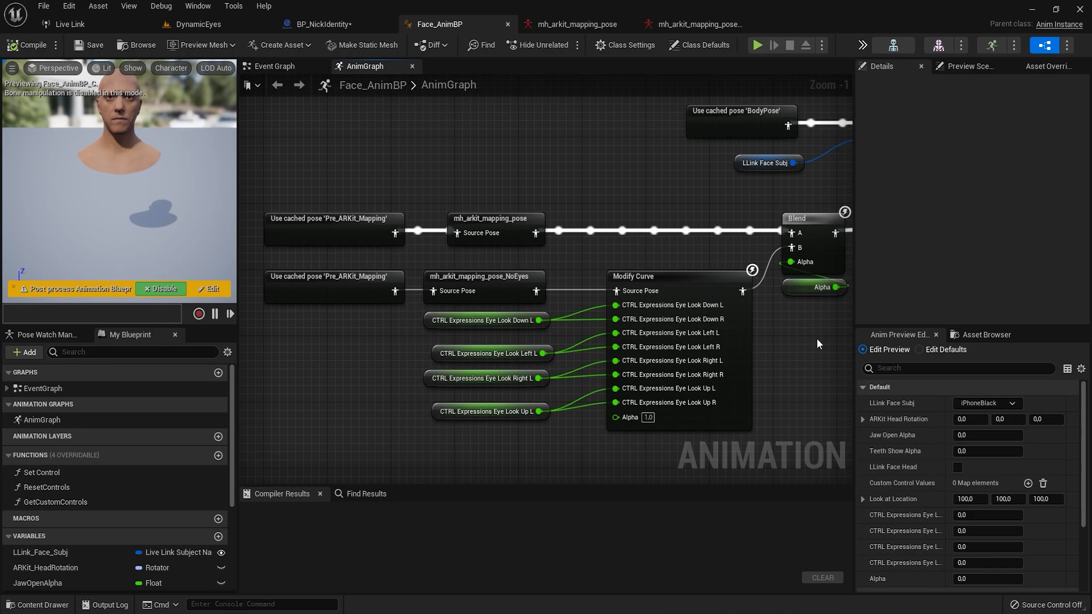
pyautogui.moveTo(820, 331); pyautogui.dragTo(686, 342, button='right')
pyautogui.moveTo(680, 337); pyautogui.dragTo(666, 279)
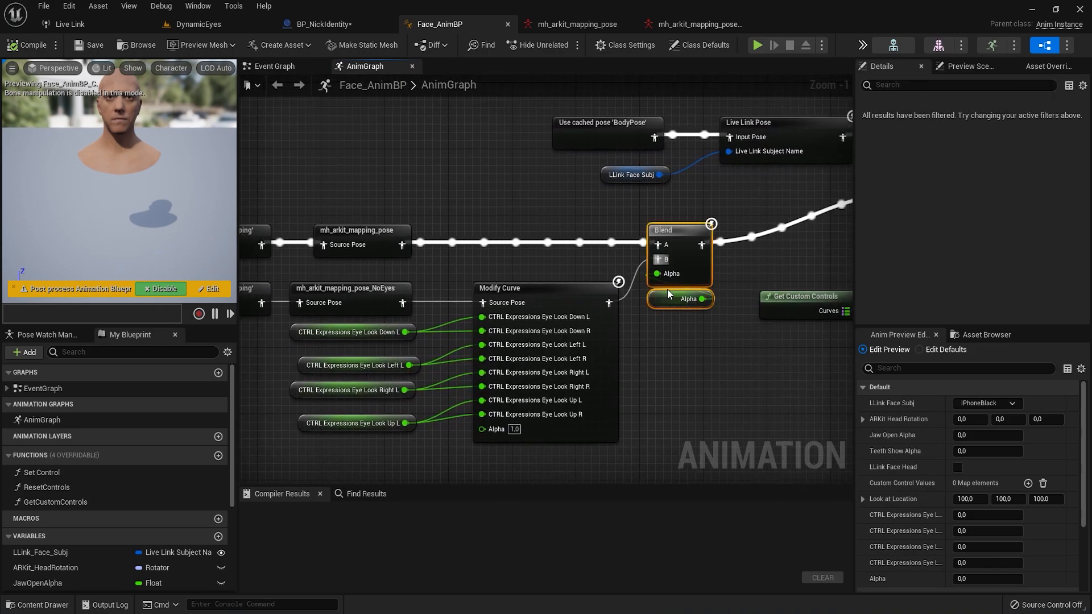
pyautogui.click(731, 370)
pyautogui.scroll(-2, 734, 315)
pyautogui.moveTo(734, 315); pyautogui.dragTo(584, 276, button='right')
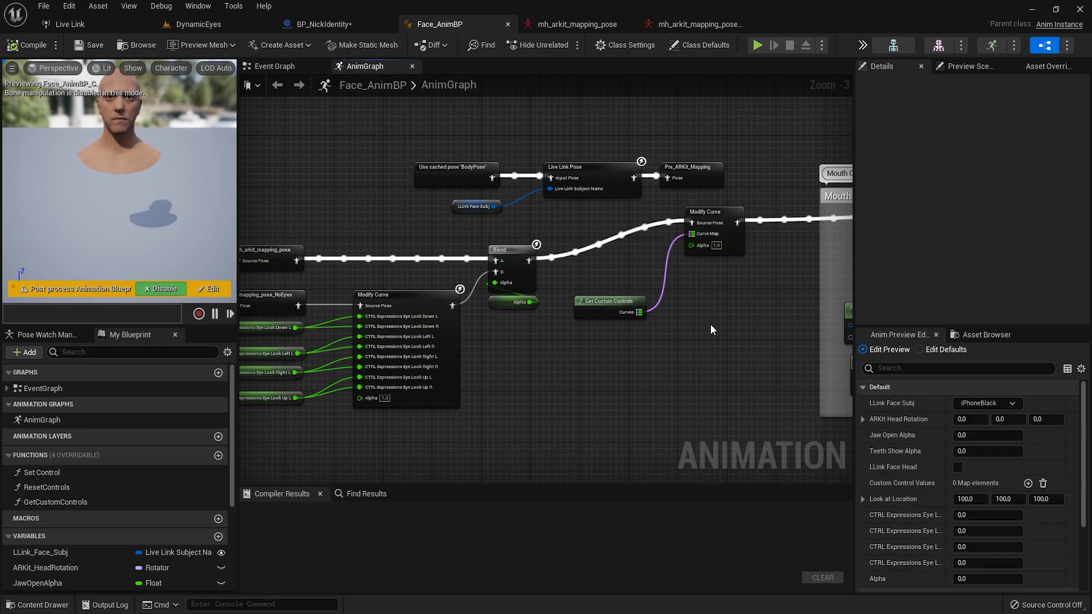
# - In BP_NickIdentity's Event Graph, examine the Cast To Face_AnimBP section, highlighting the cast nodes, the Look At variables and the SET nodes they feed
pyautogui.click(327, 24)
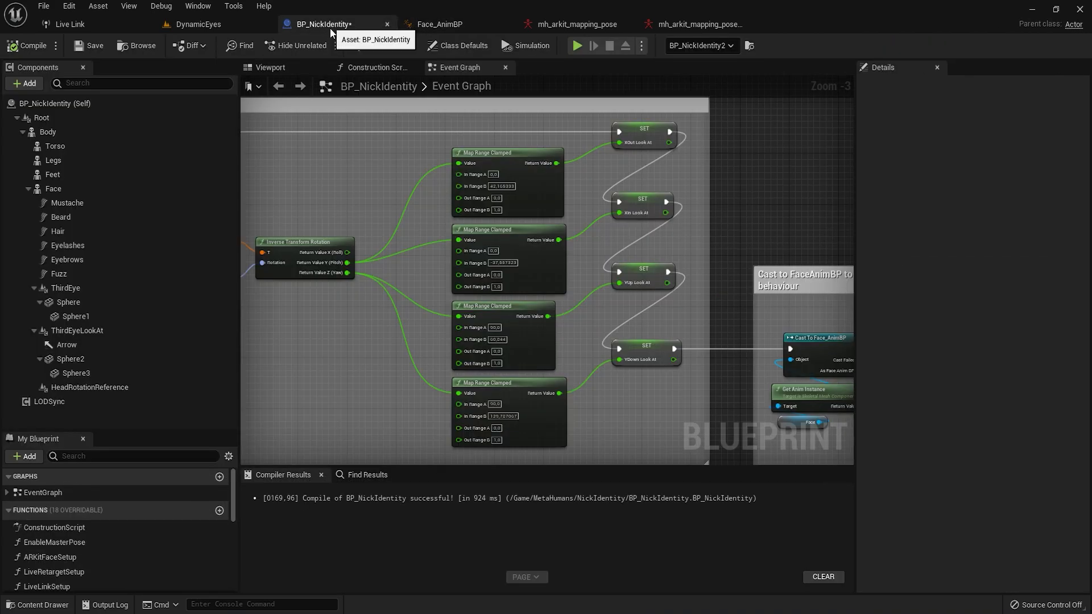
pyautogui.moveTo(752, 400); pyautogui.dragTo(361, 302, button='right')
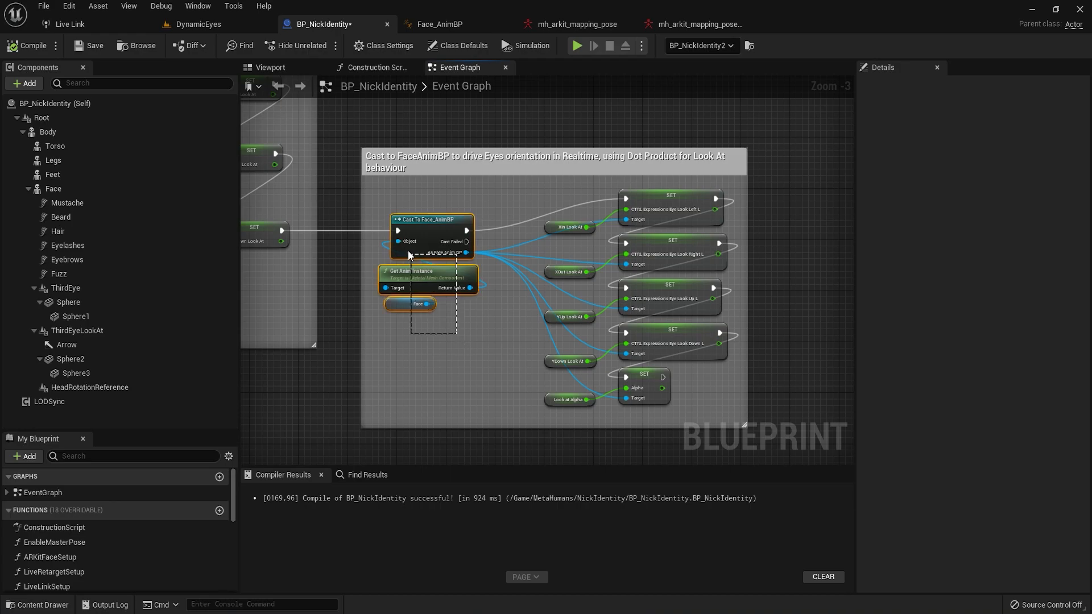
pyautogui.moveTo(410, 257); pyautogui.dragTo(409, 256)
pyautogui.click(817, 248)
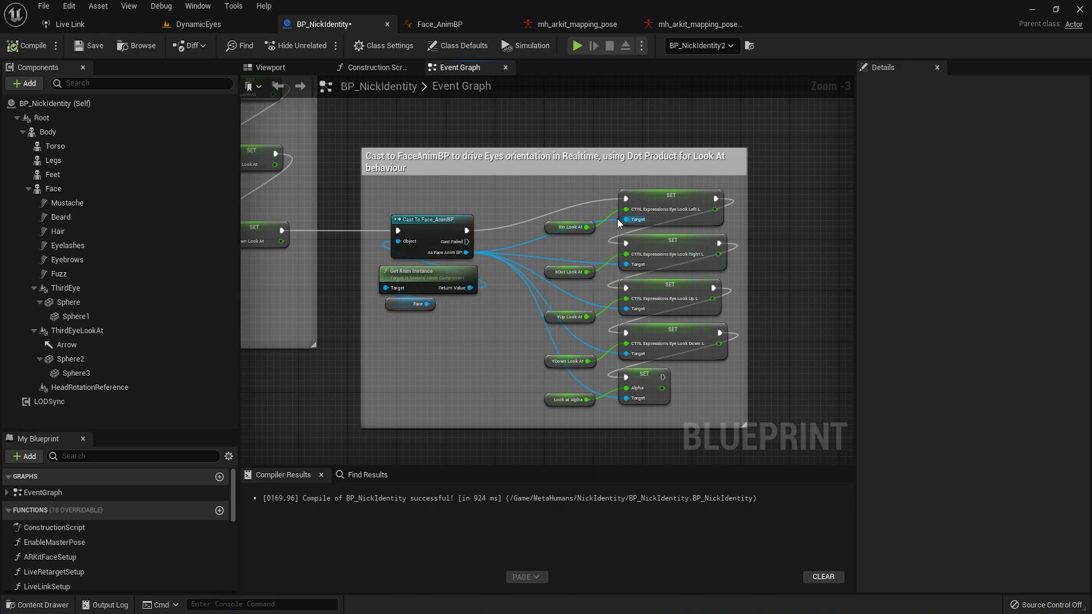
pyautogui.moveTo(541, 230); pyautogui.dragTo(592, 406)
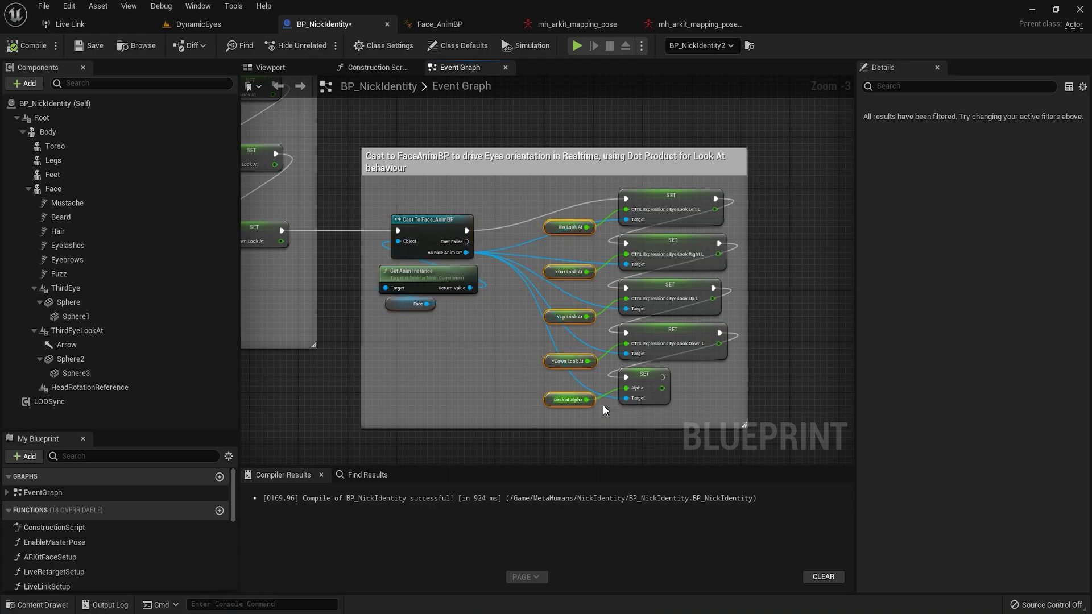
pyautogui.moveTo(719, 408); pyautogui.dragTo(646, 219)
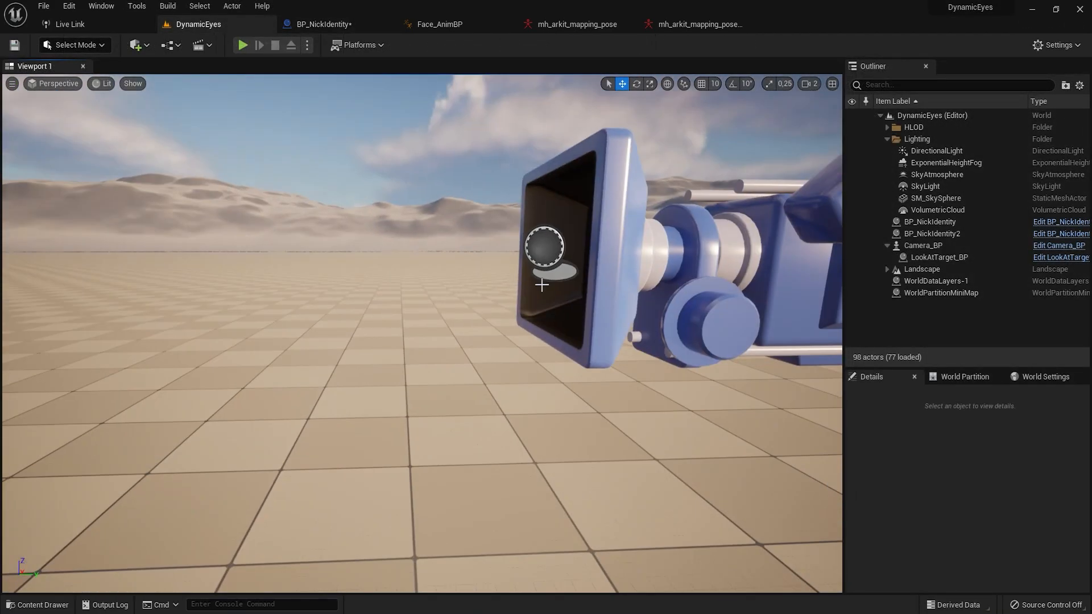
# - Inspect the Look at Behaviour option on BP_NickIdentity, select BP_NickIdentity2, and play the DynamicEyes level to compare both characters' eyes
pyautogui.doubleClick(930, 222)
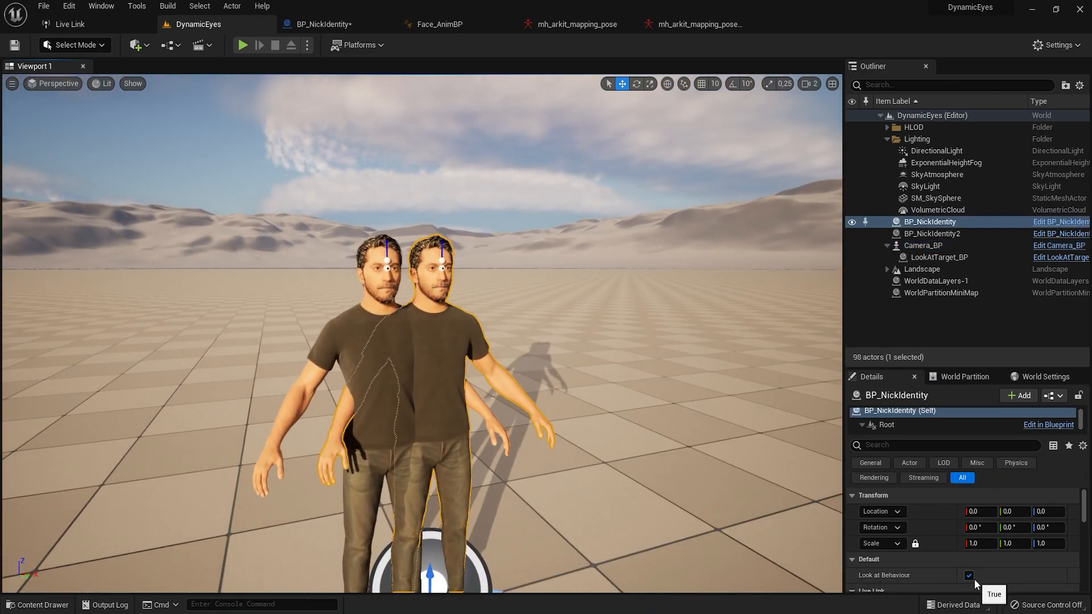
pyautogui.click(932, 234)
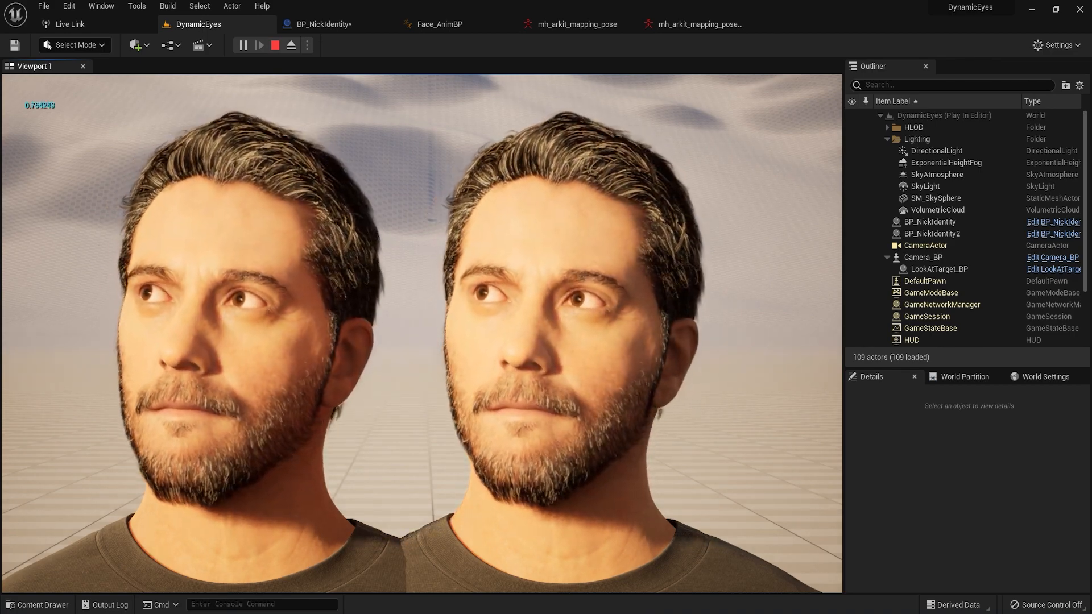
pyautogui.click(722, 263)
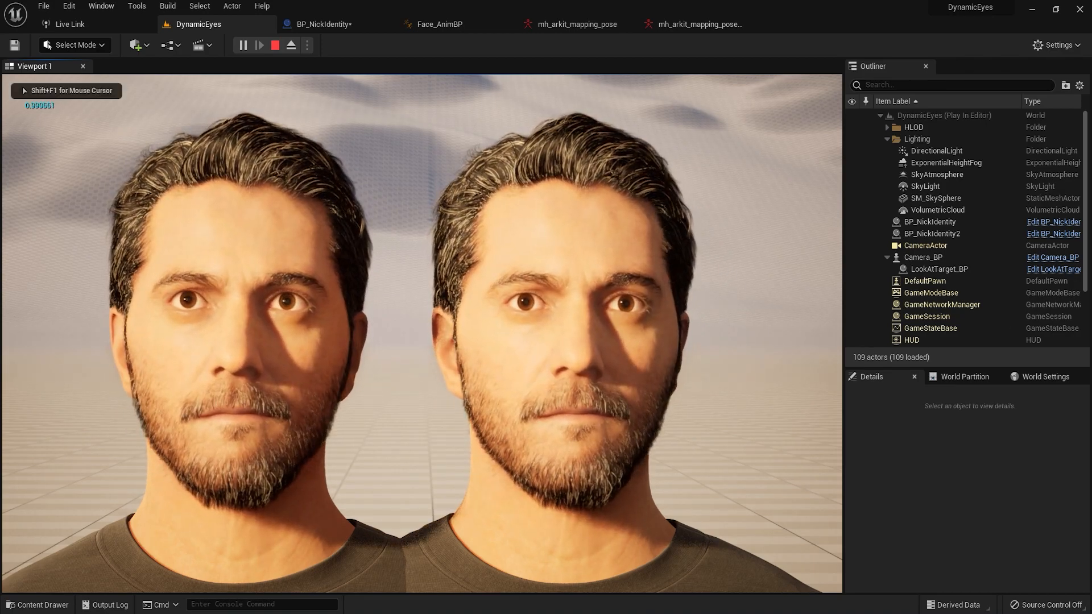